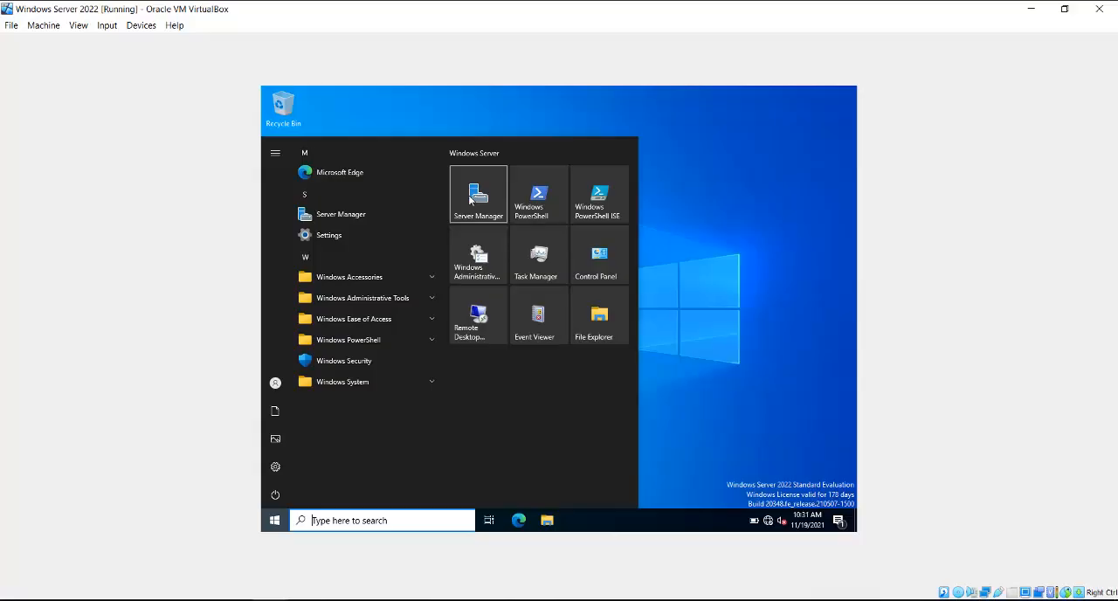
# Step: Launch Server Manager and open Active Directory Users and Computers from it
pyautogui.click(469, 199)
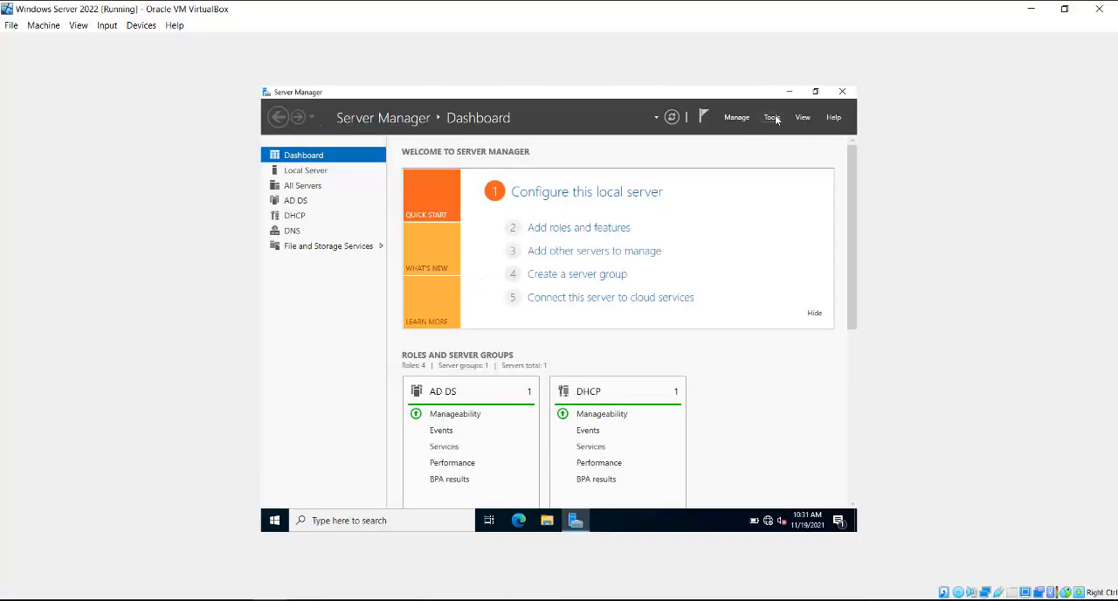
pyautogui.click(774, 118)
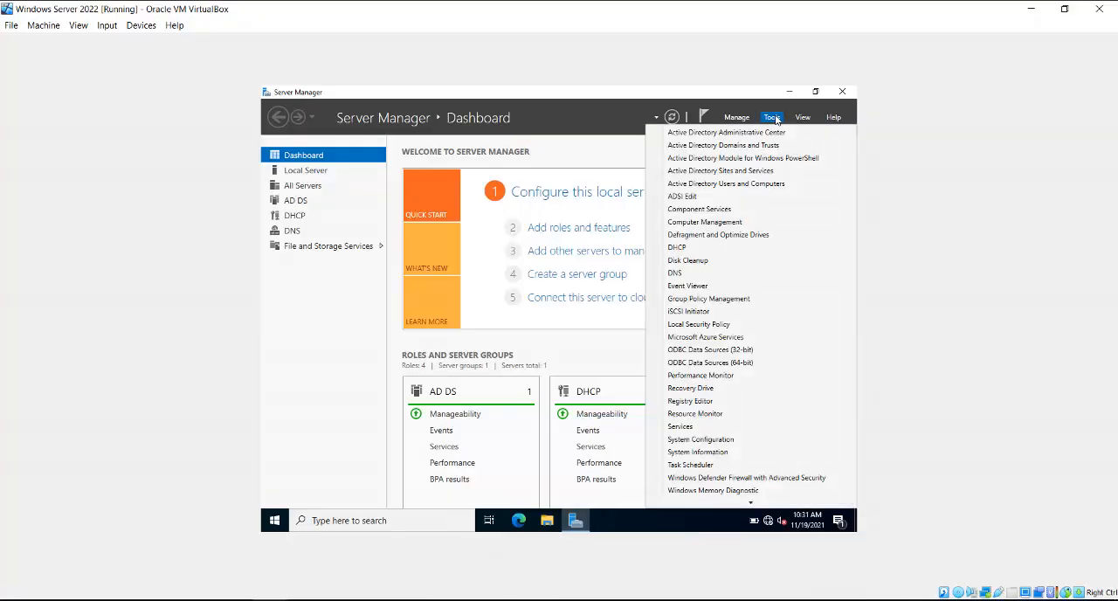
pyautogui.click(724, 184)
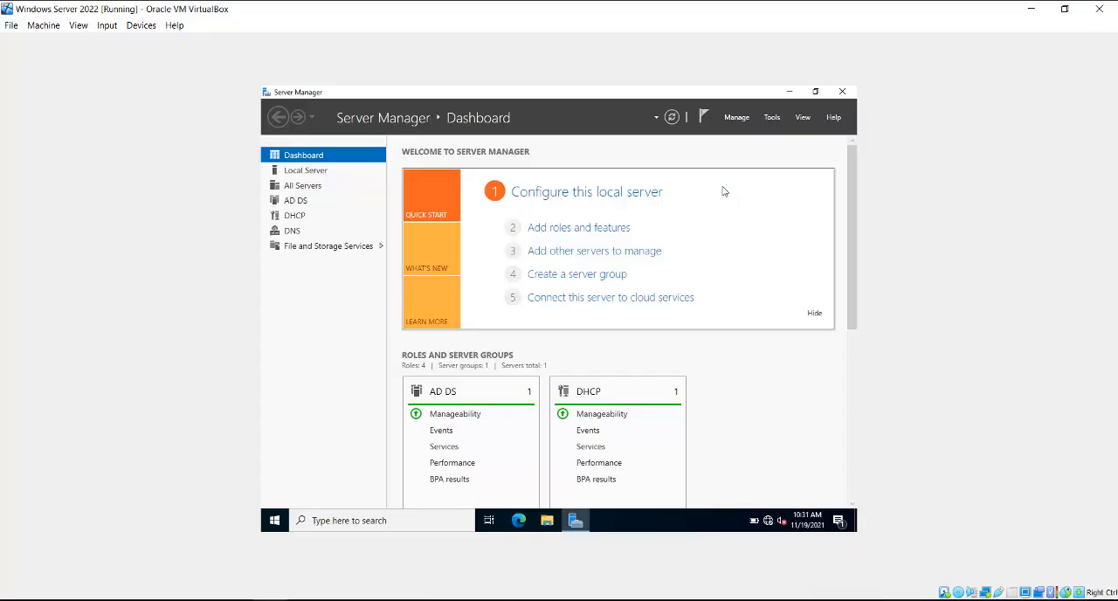
# Step: Create an organizational unit named Headquaters directly under the traininglab.local domain
pyautogui.click(372, 214)
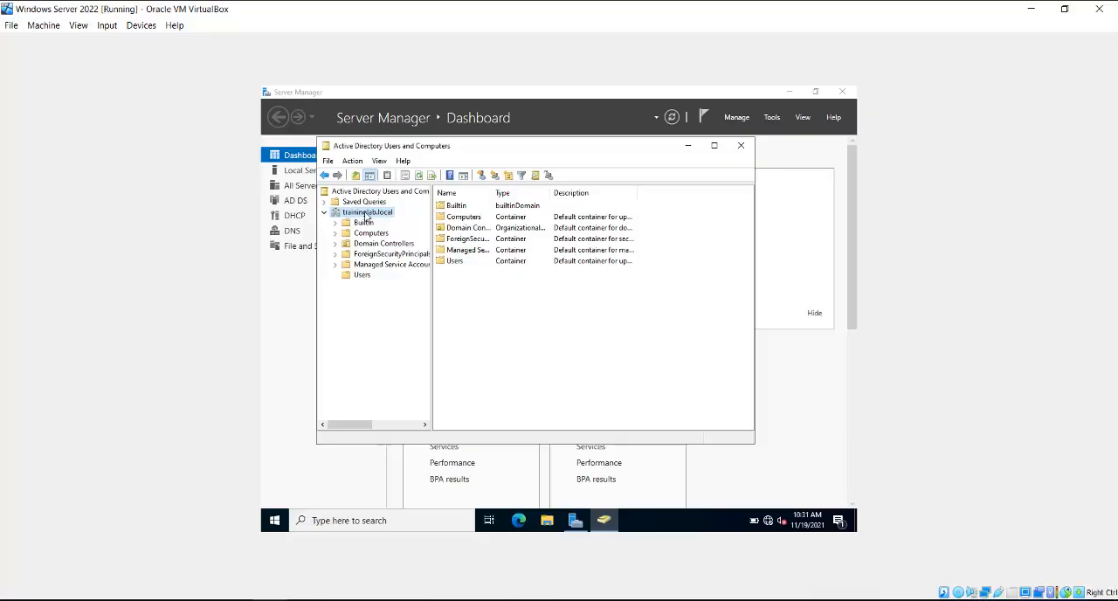
pyautogui.rightClick(368, 214)
pyautogui.moveTo(421, 305)
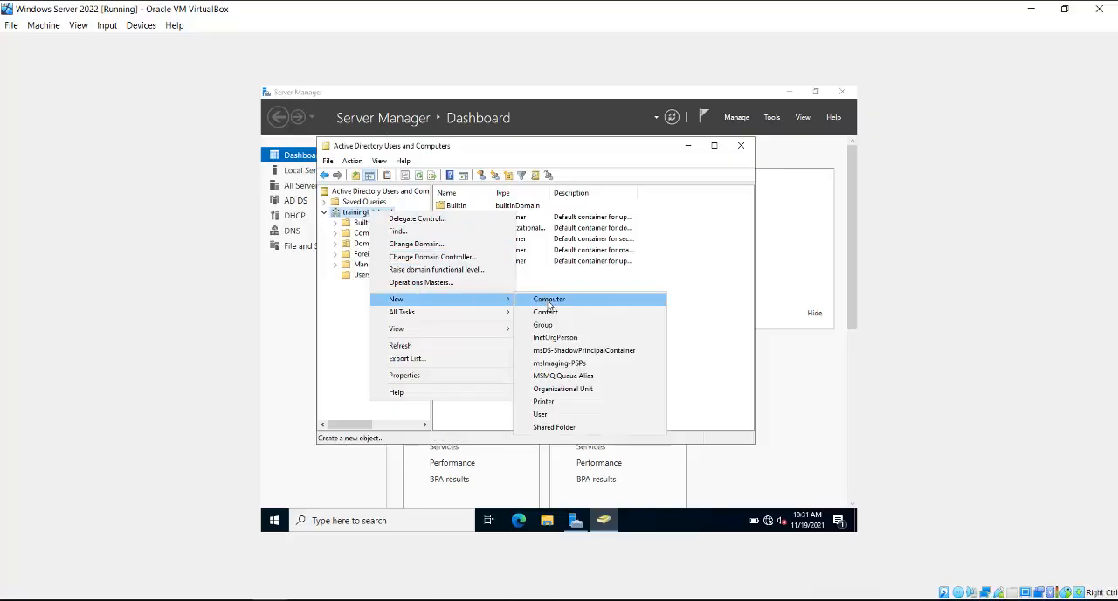
pyautogui.click(560, 389)
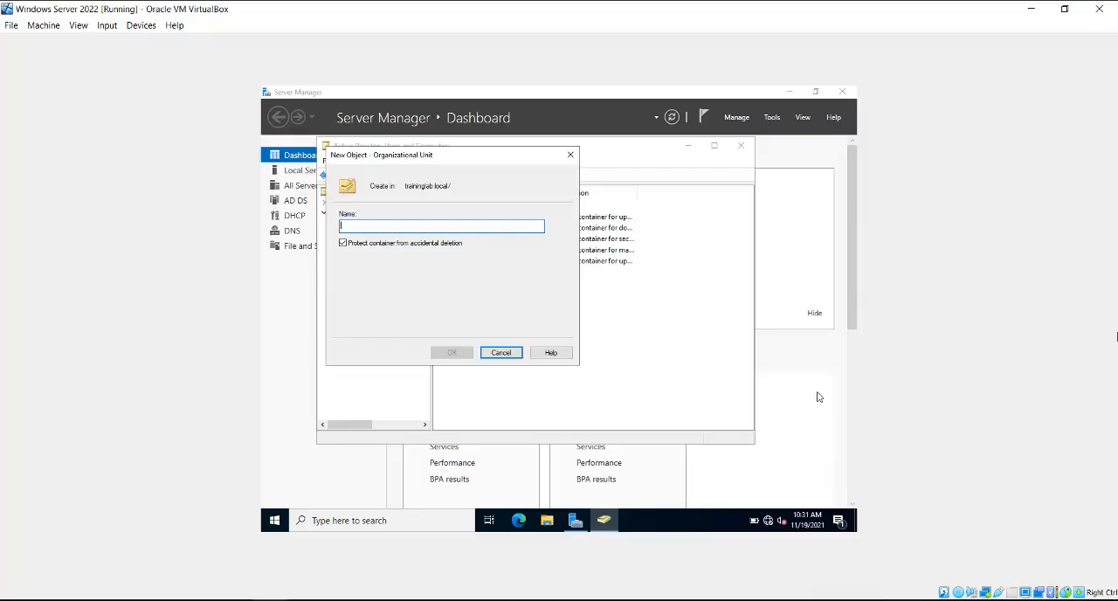
pyautogui.write('HEa')
pyautogui.press('BackSpace')
pyautogui.press('BackSpace')
pyautogui.write('ea')
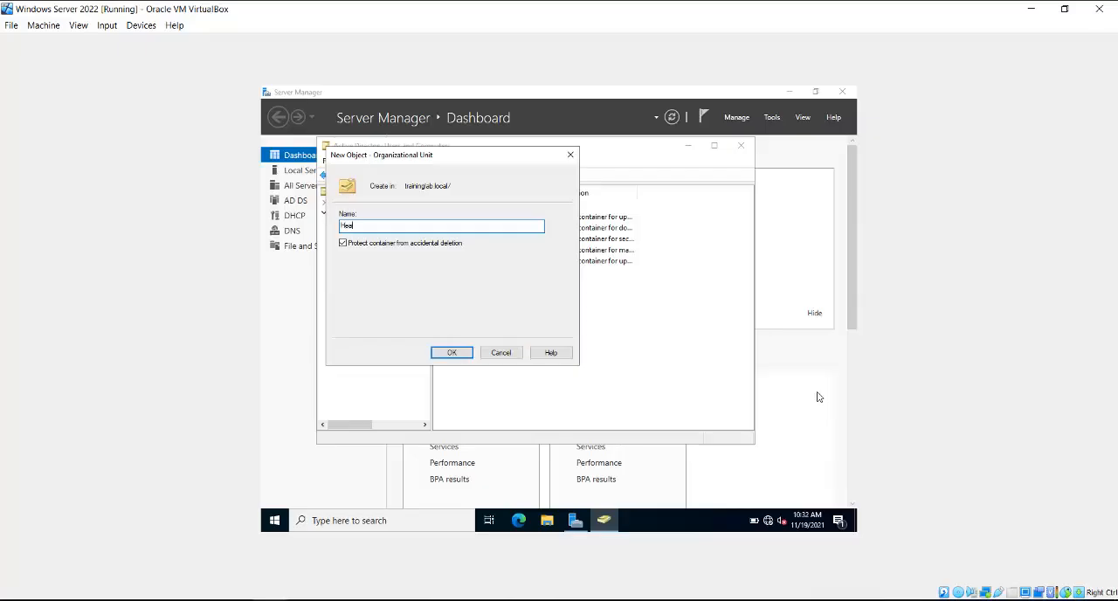
pyautogui.write('dquaters')
pyautogui.press('Return')
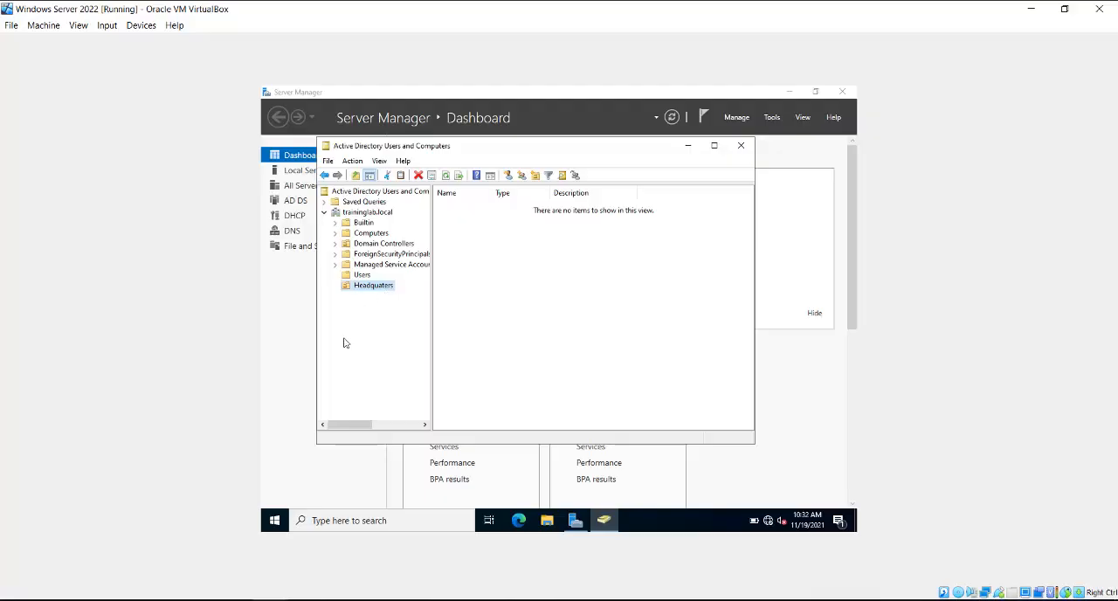
# Step: Create an organizational unit named HR inside the Headquaters organizational unit
pyautogui.rightClick(367, 288)
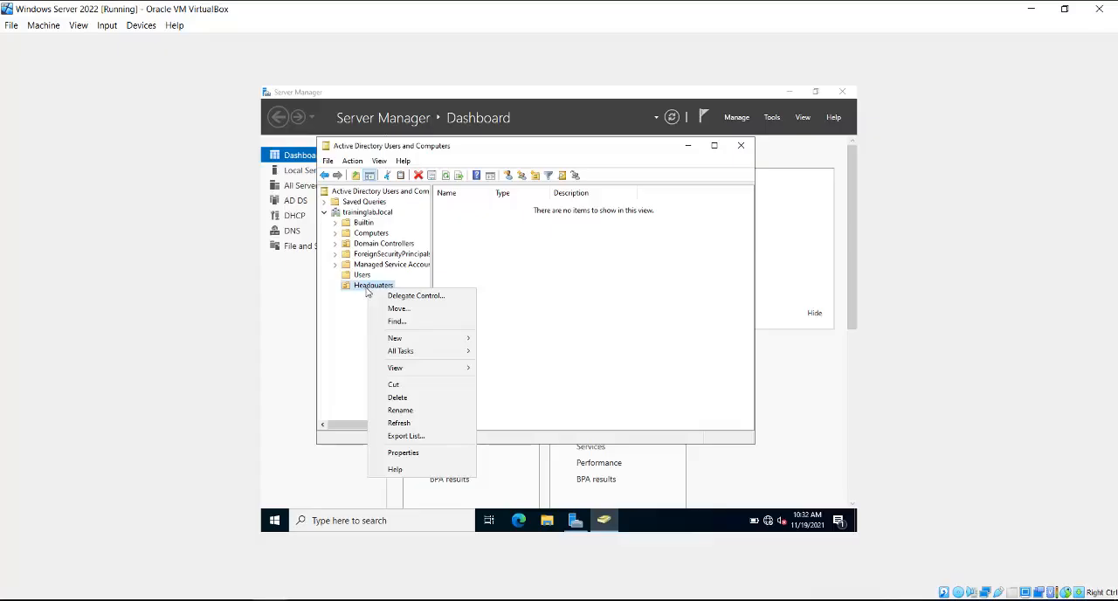
pyautogui.moveTo(420, 341)
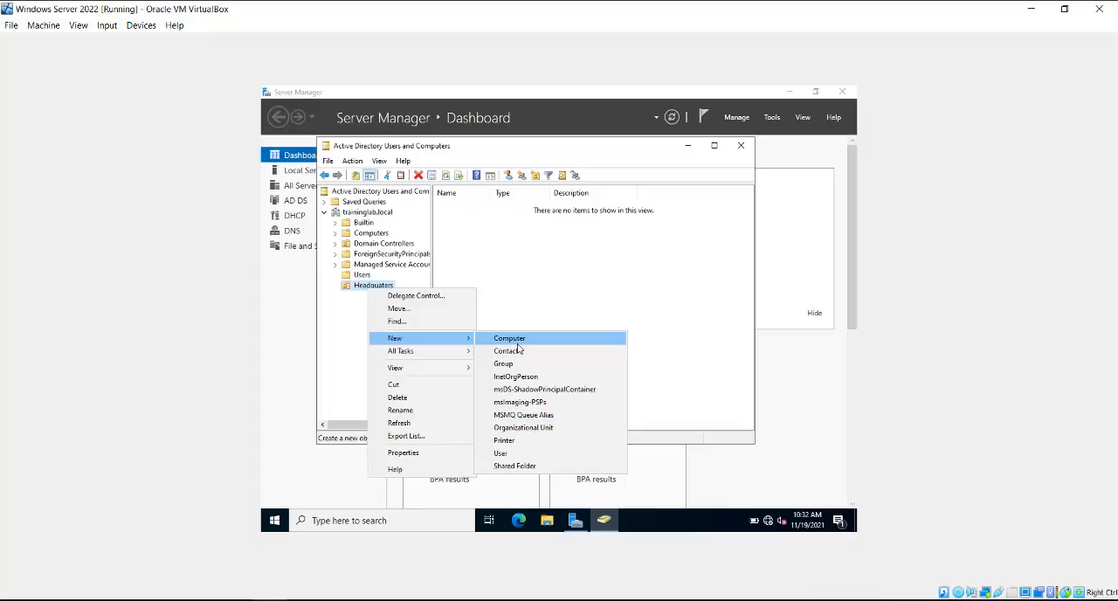
pyautogui.click(526, 426)
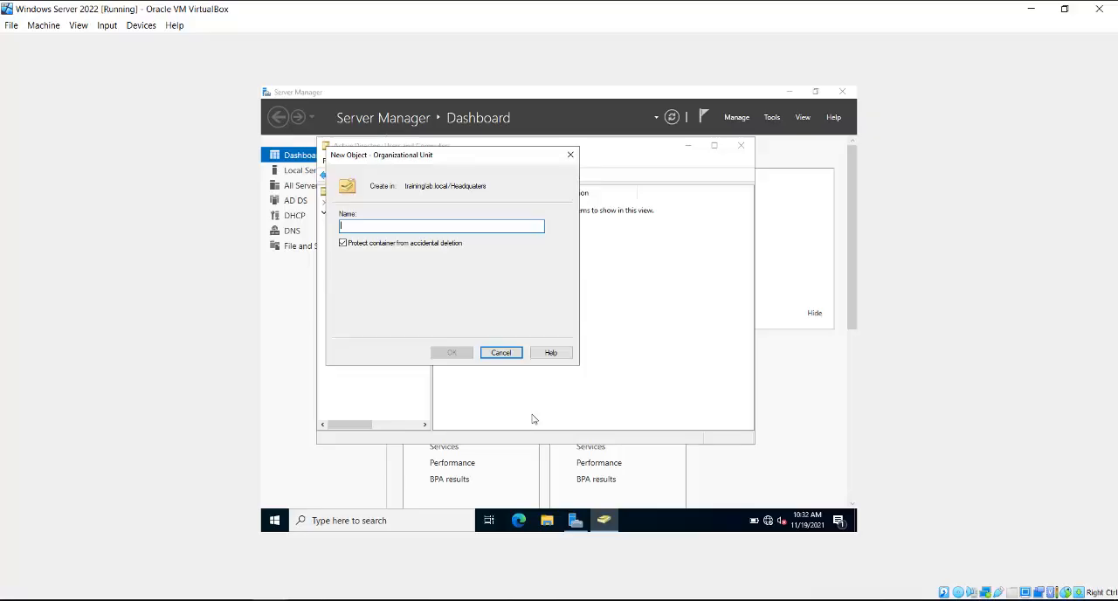
pyautogui.write('HR')
pyautogui.press('Return')
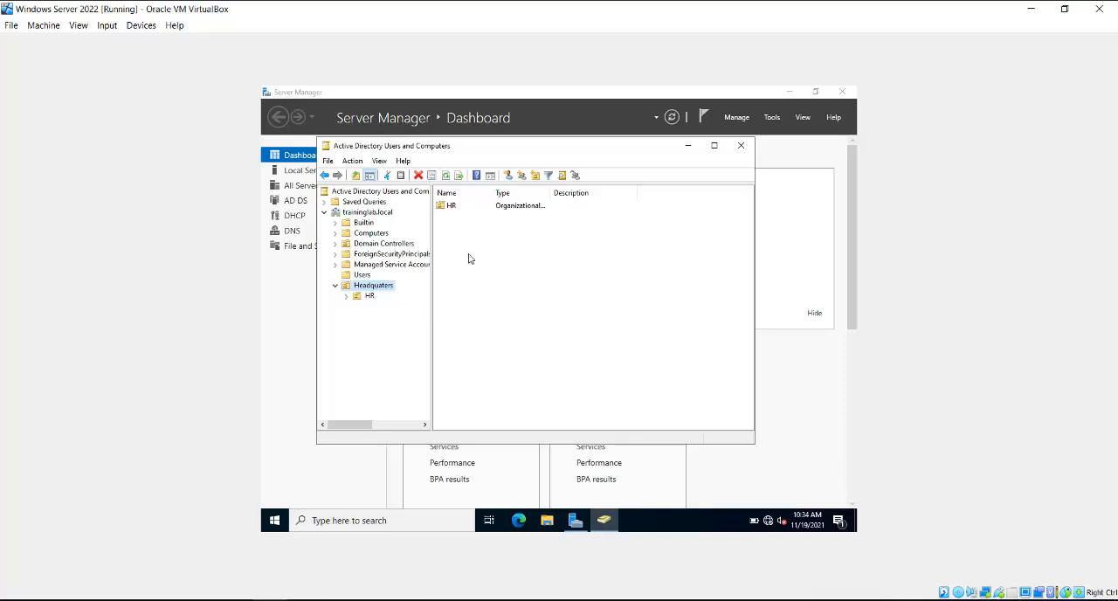
# Step: Add an organizational unit named IT inside Headquaters
pyautogui.click(535, 178)
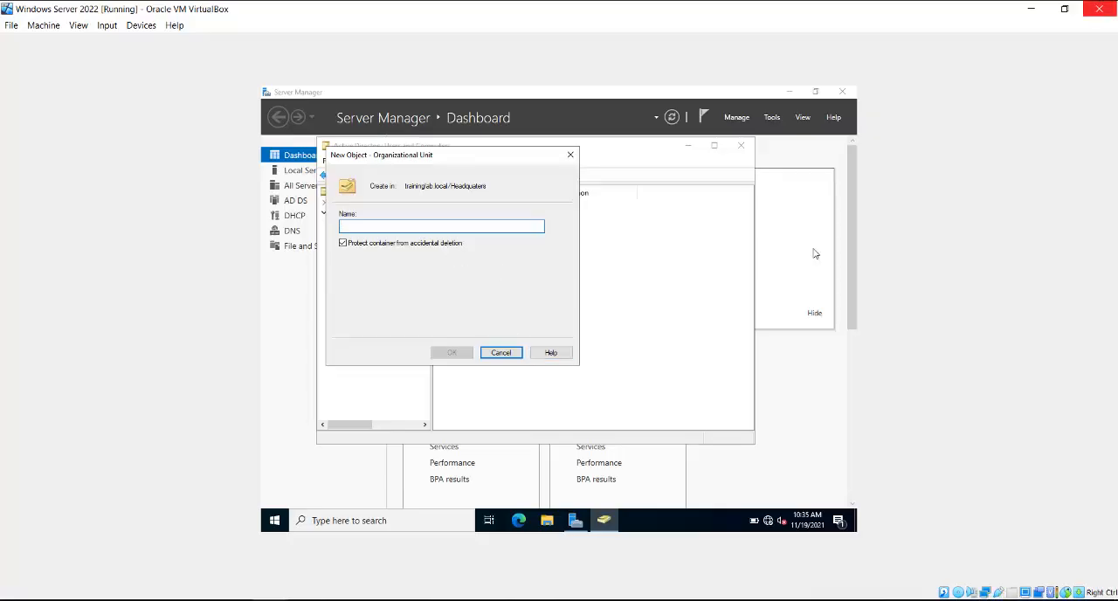
pyautogui.write('IT')
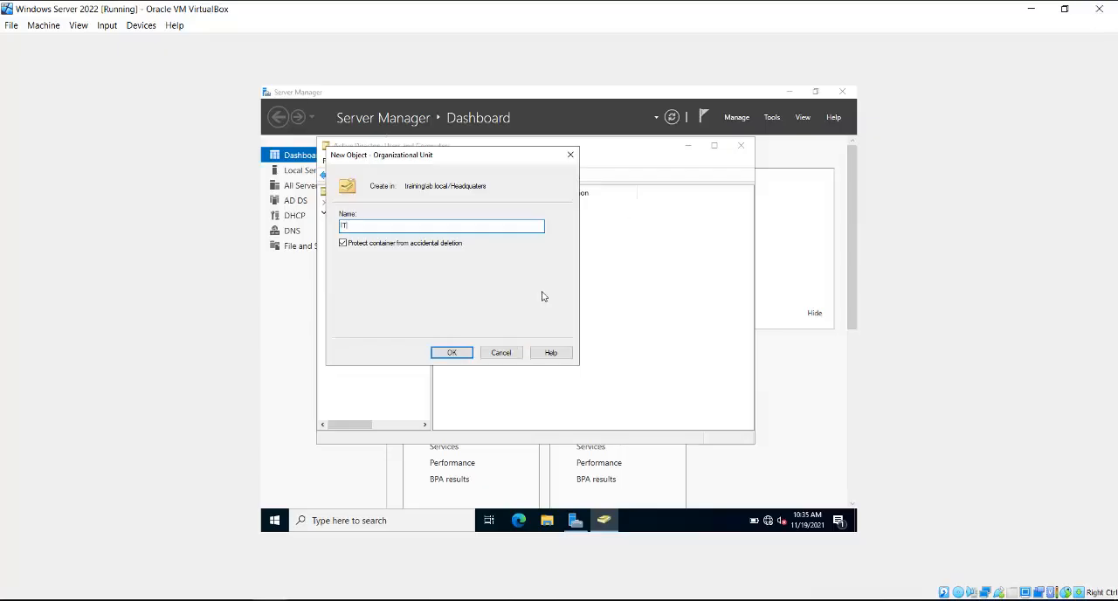
pyautogui.click(454, 352)
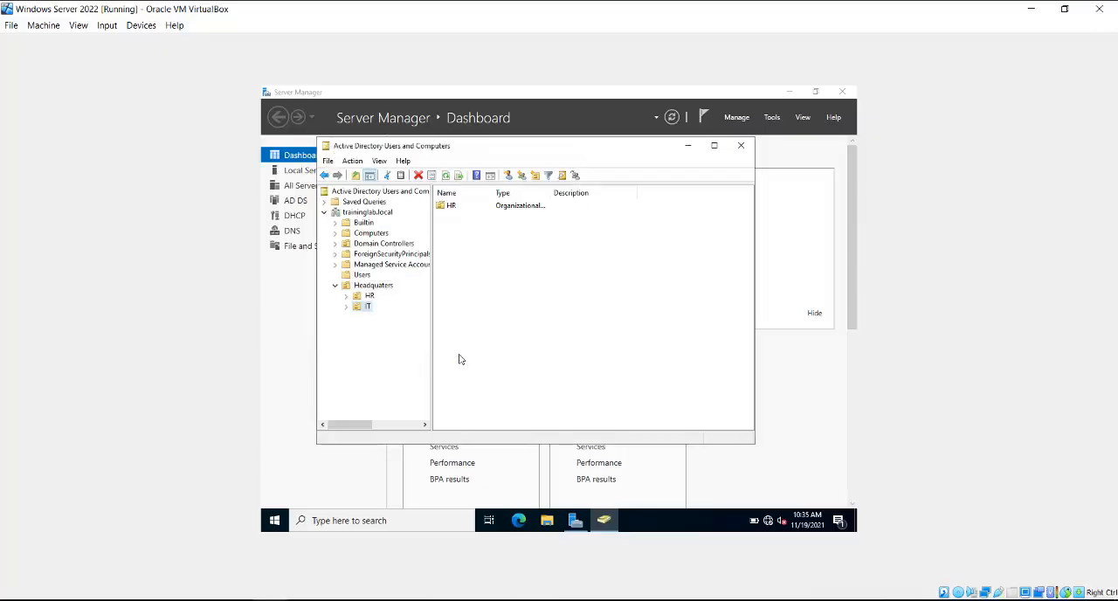
# Step: Add an organizational unit named TRAINING inside Headquaters, alongside HR and IT
pyautogui.click(373, 286)
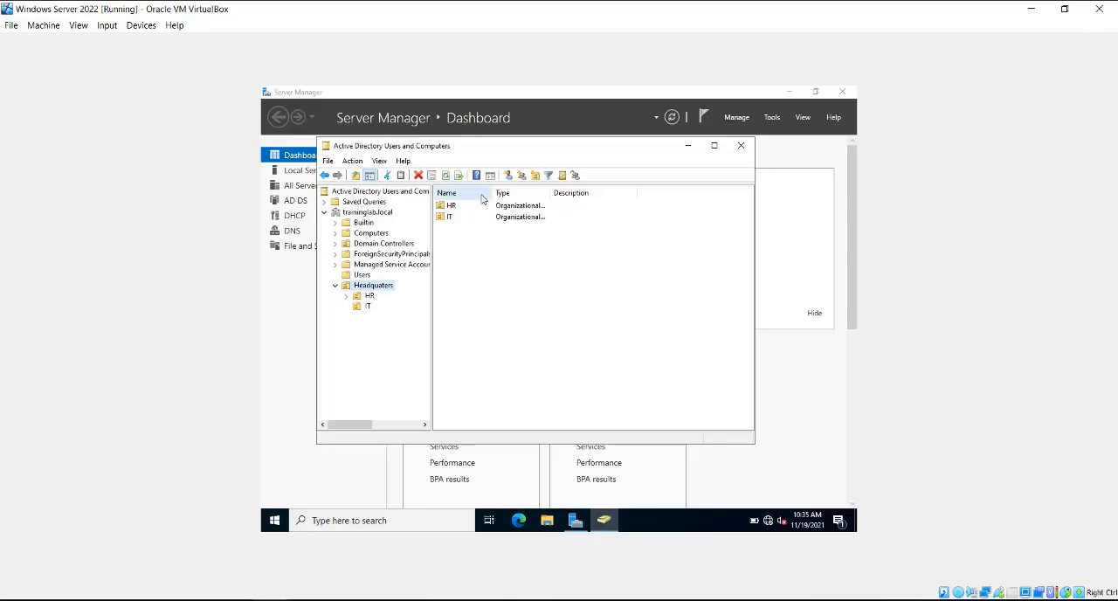
pyautogui.click(536, 175)
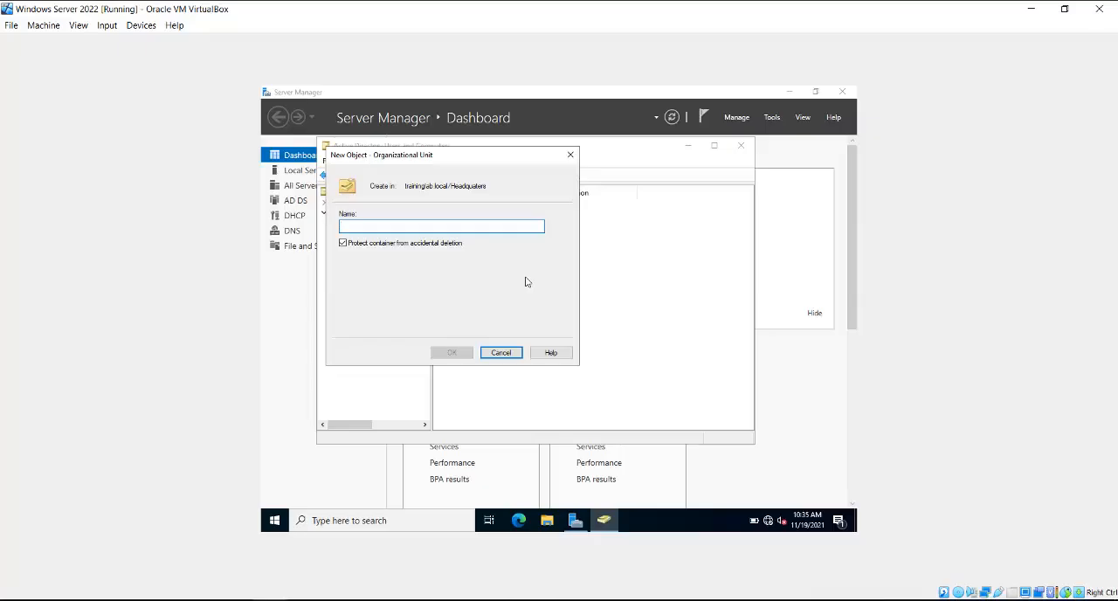
pyautogui.write('TF')
pyautogui.write('AIN')
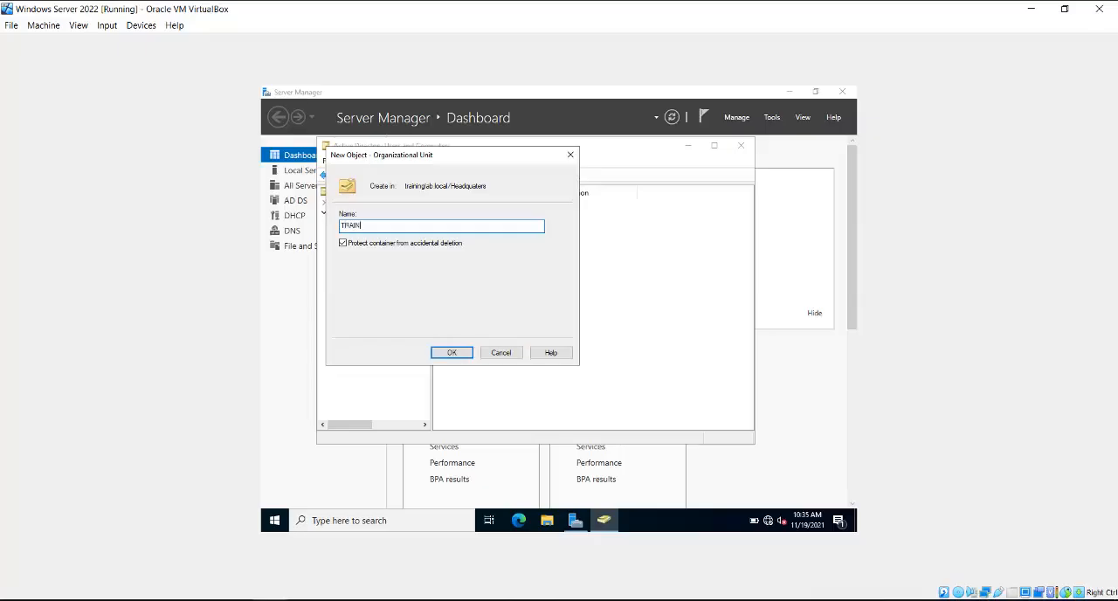
pyautogui.write('ING')
pyautogui.press('Return')
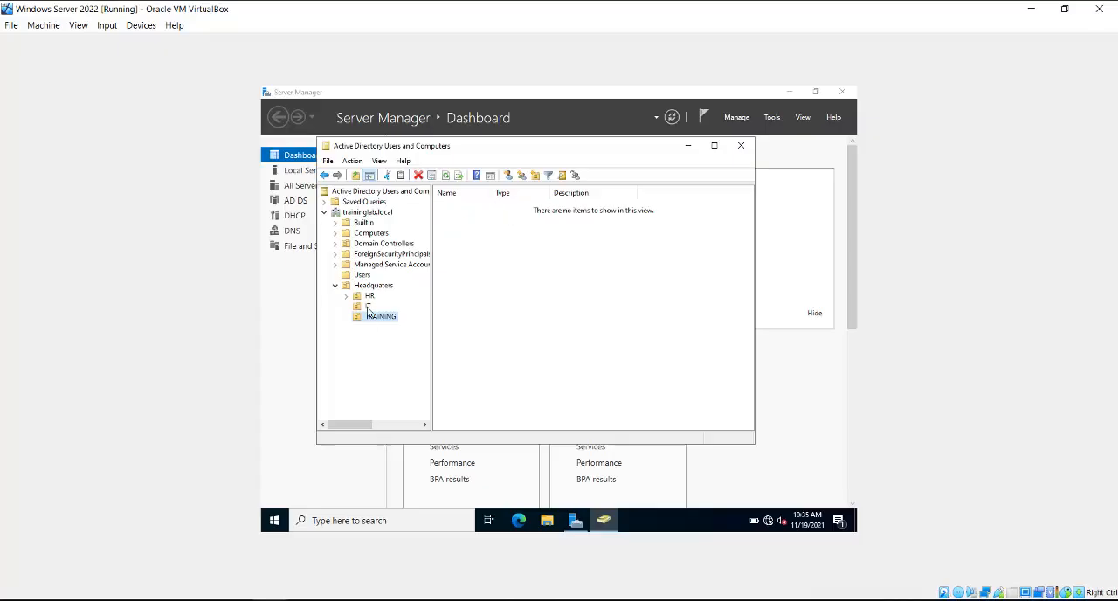
# Step: Start a new user in the IT organizational unit with first name TechUser1 and logon name tech.user1, continuing to the password settings
pyautogui.click(364, 307)
pyautogui.rightClick(365, 310)
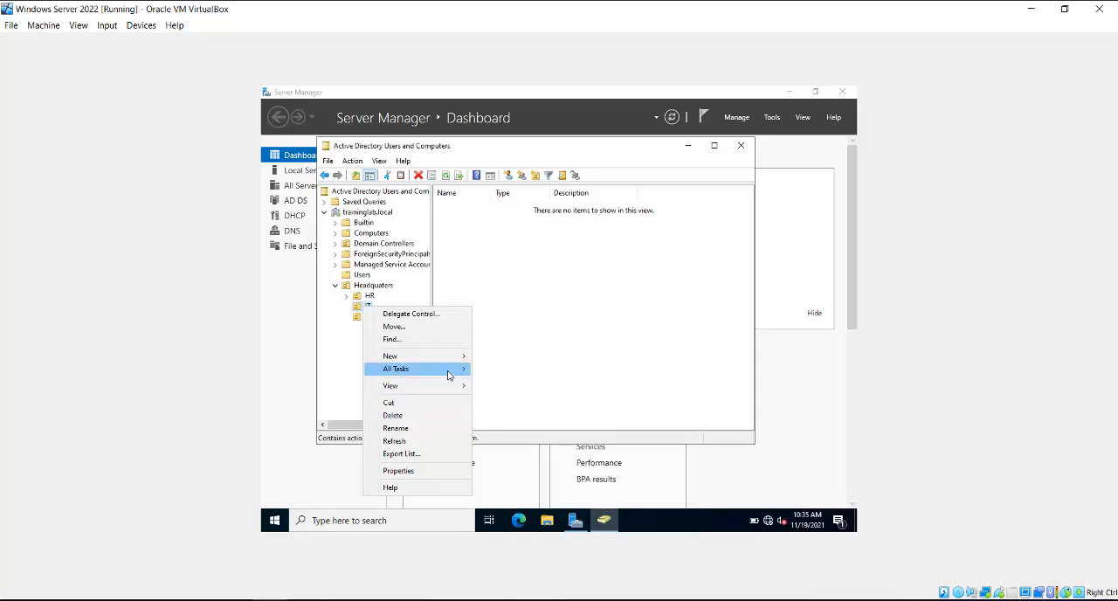
pyautogui.moveTo(458, 357)
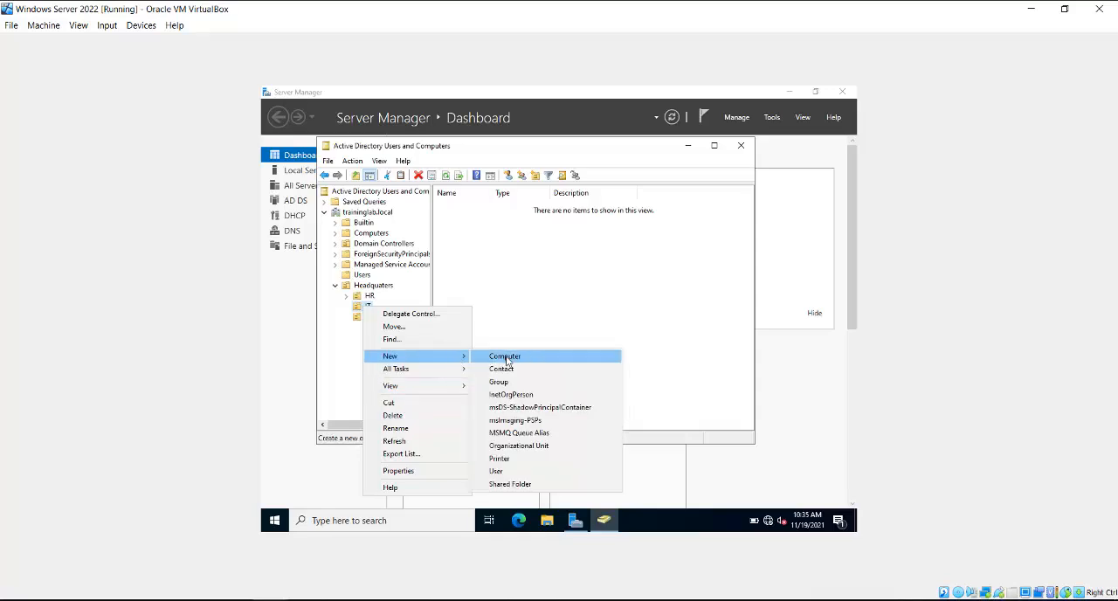
pyautogui.click(512, 472)
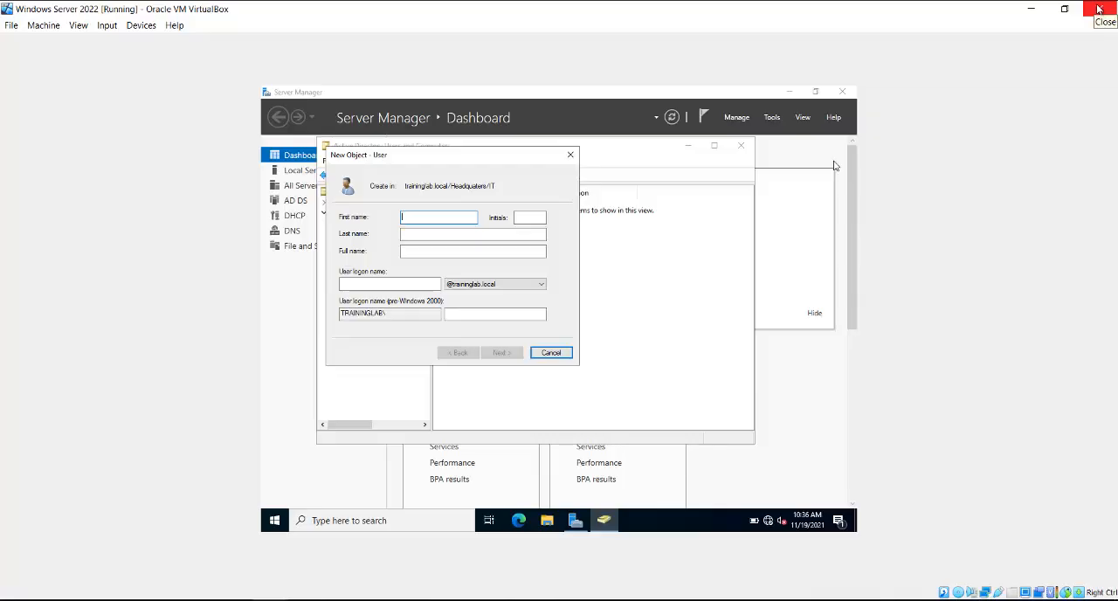
pyautogui.write('TechUser1')
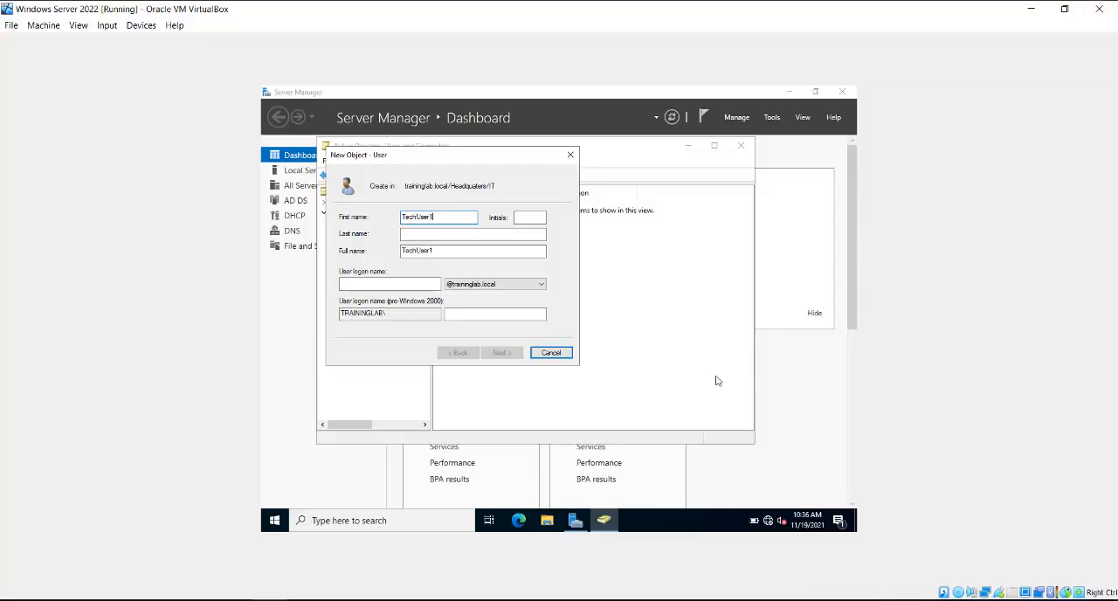
pyautogui.click(371, 282)
pyautogui.write('tech')
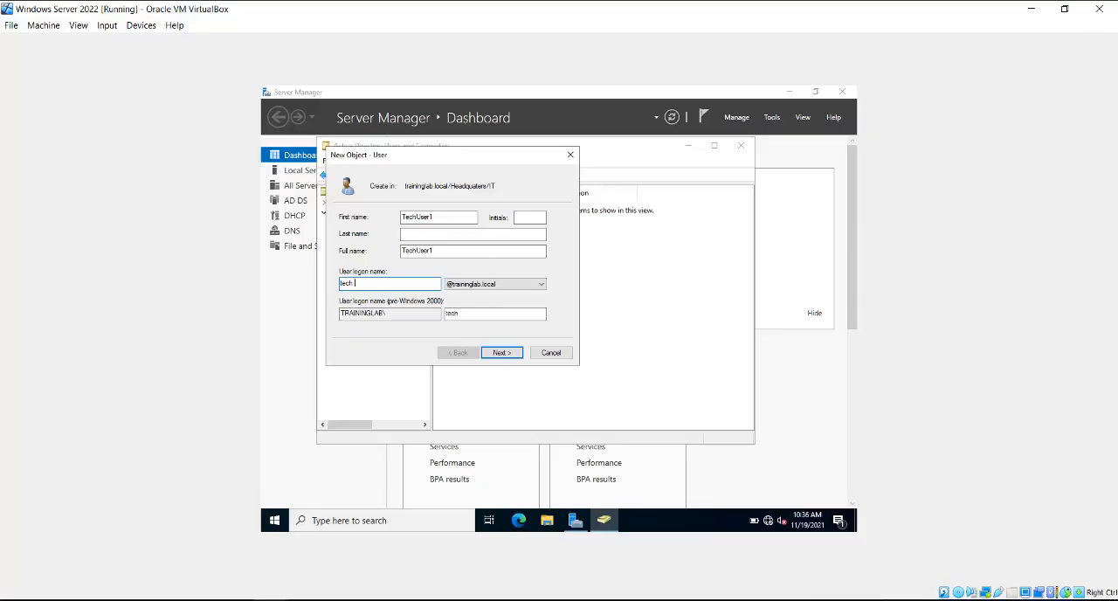
pyautogui.write('.user1')
pyautogui.click(510, 361)
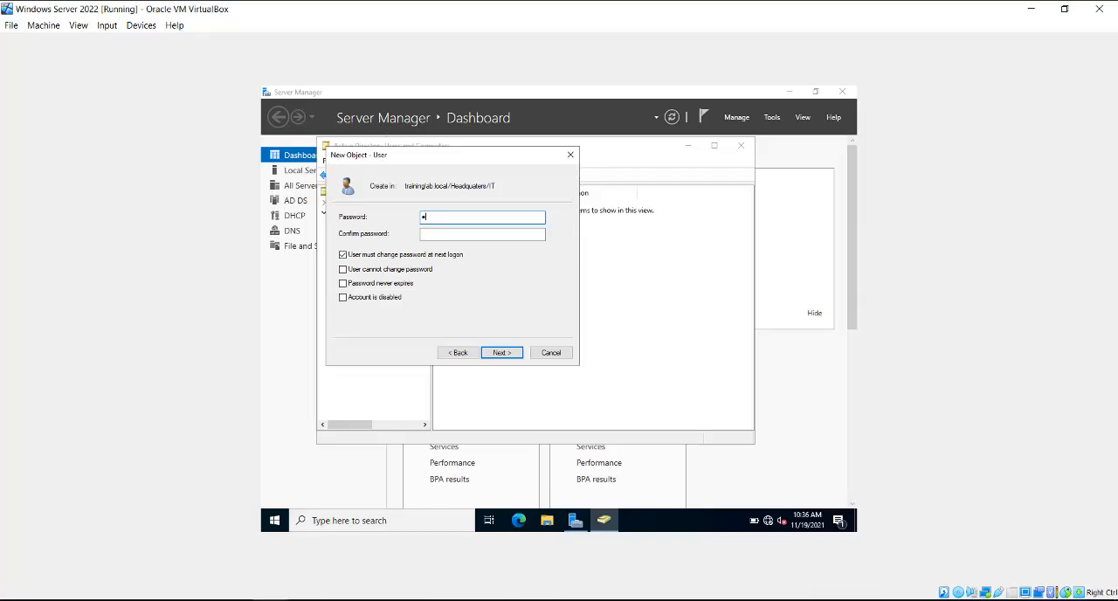
# Step: Enter and confirm the account password for TechUser1, keep the password change required at next logon, and finish creating the user
pyautogui.write('••••••')
pyautogui.write('••')
pyautogui.press('Tab')
pyautogui.write('••••••••')
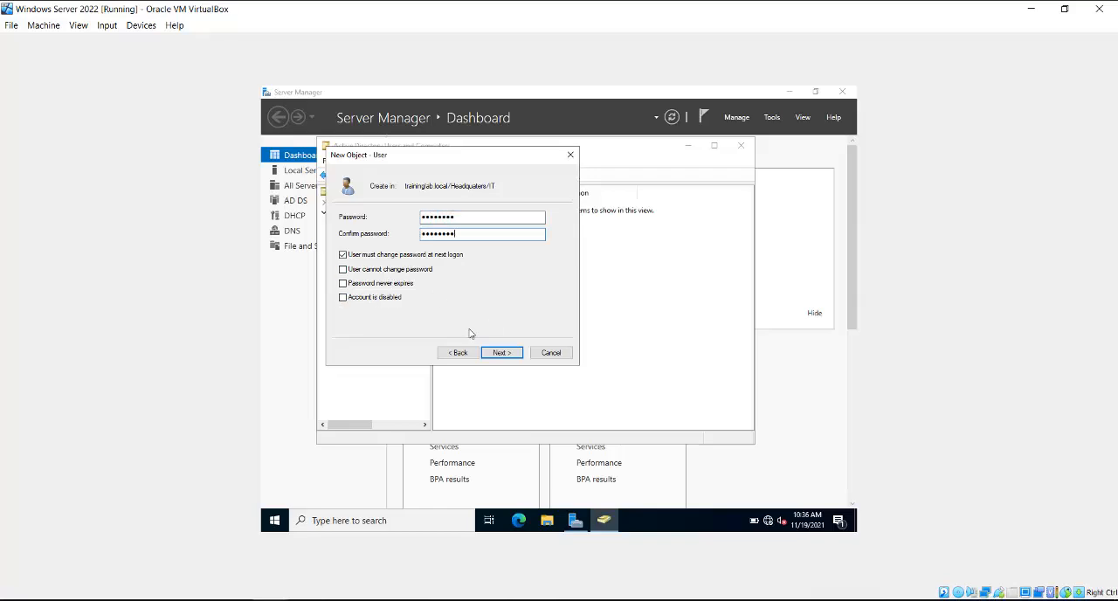
pyautogui.click(501, 353)
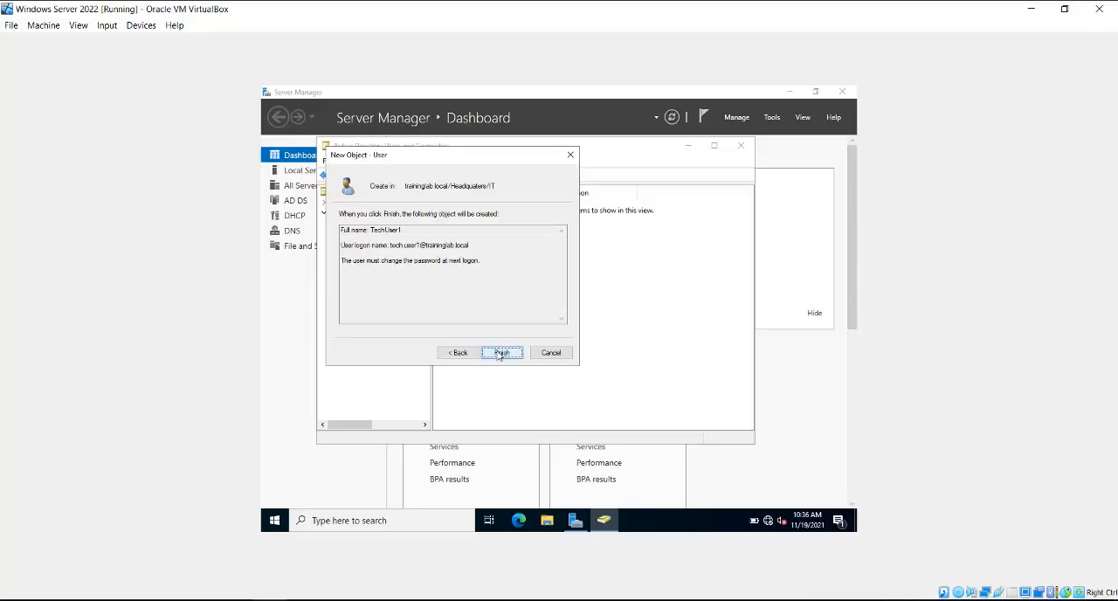
pyautogui.click(501, 353)
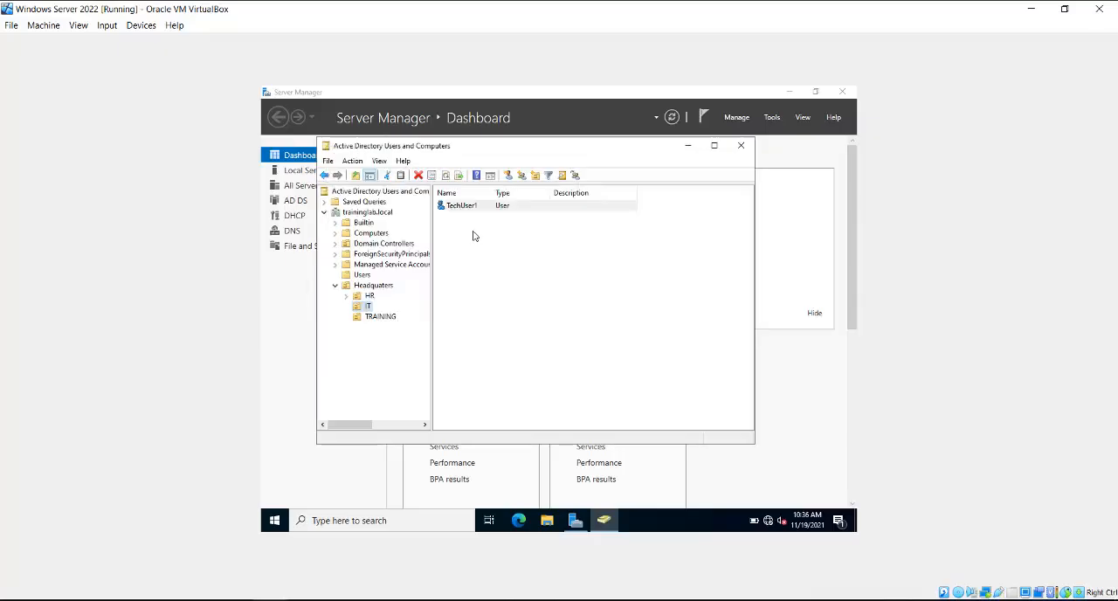
# Step: Start a second user in the IT organizational unit with first name Tech User 2 and logon name tech.user2, continuing to the password settings
pyautogui.rightClick(366, 308)
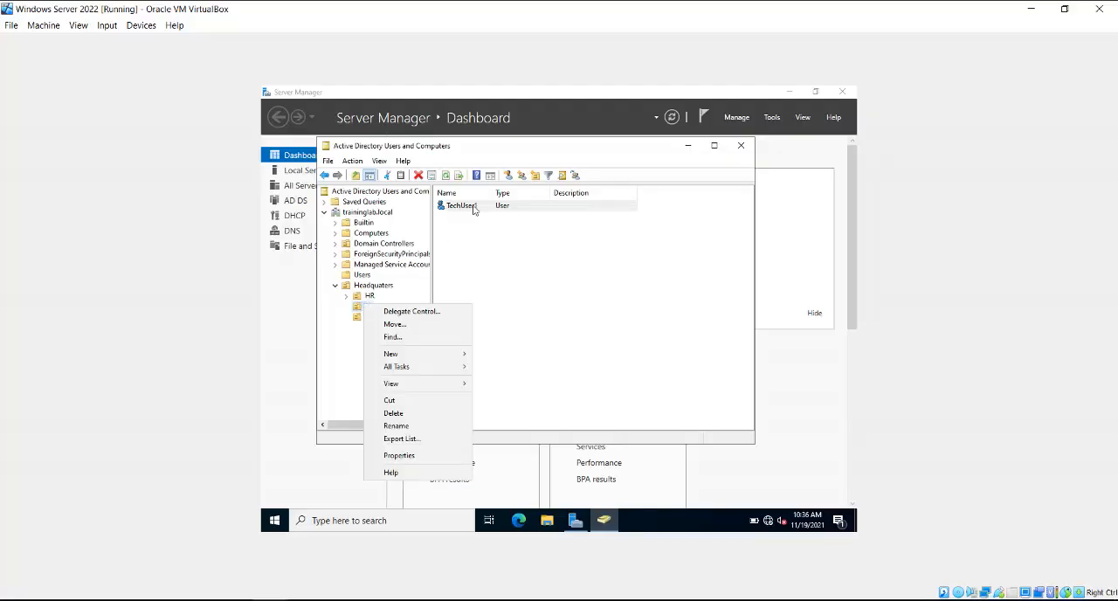
pyautogui.click(518, 157)
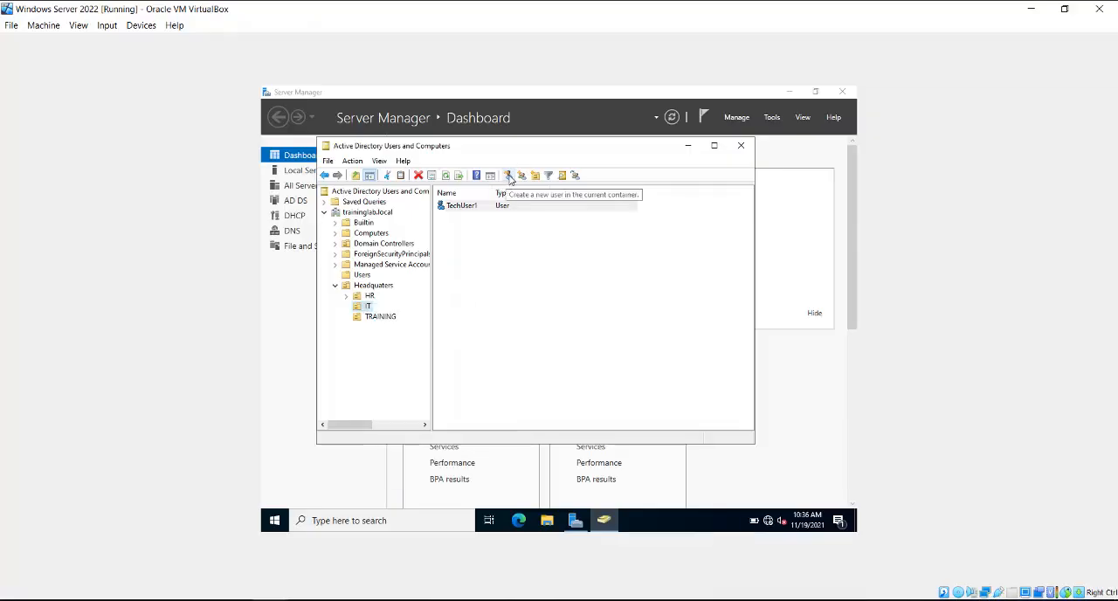
pyautogui.click(508, 175)
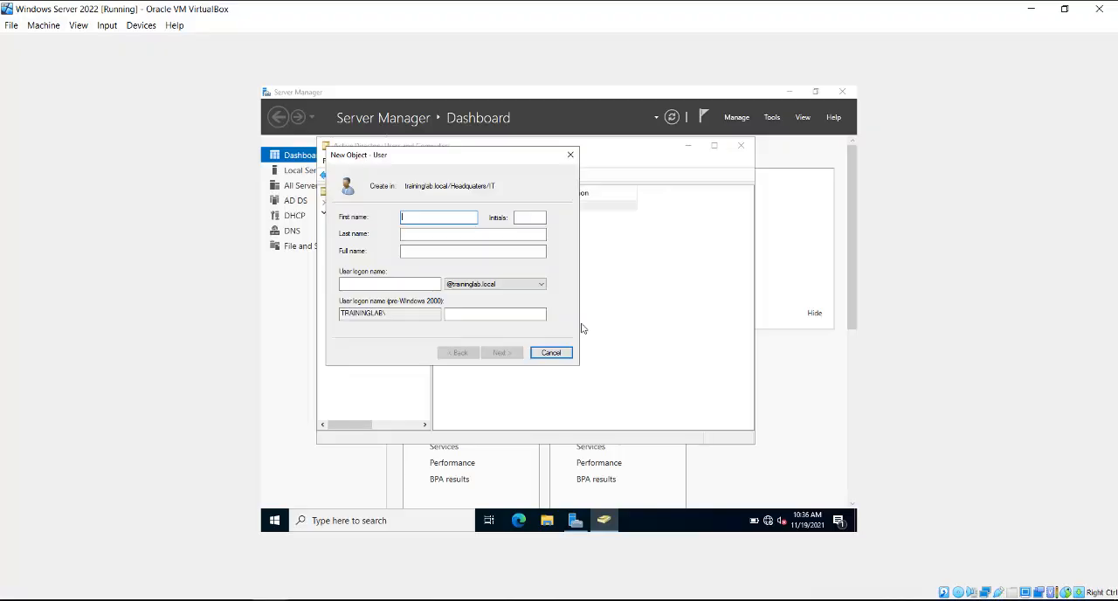
pyautogui.write('Tech User 2')
pyautogui.click(390, 284)
pyautogui.write('tech.user')
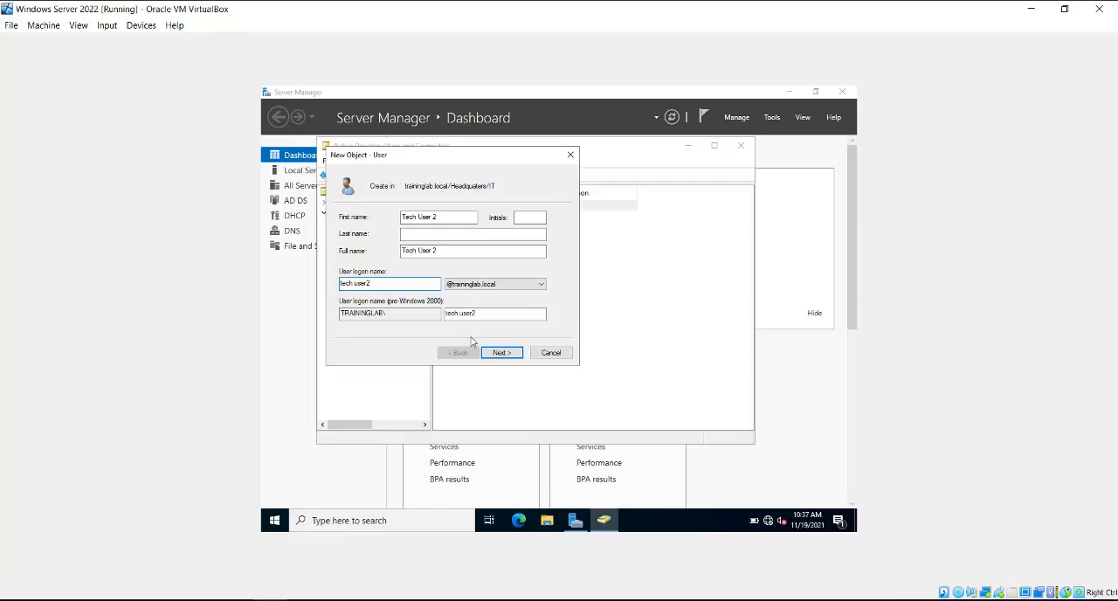
pyautogui.click(498, 353)
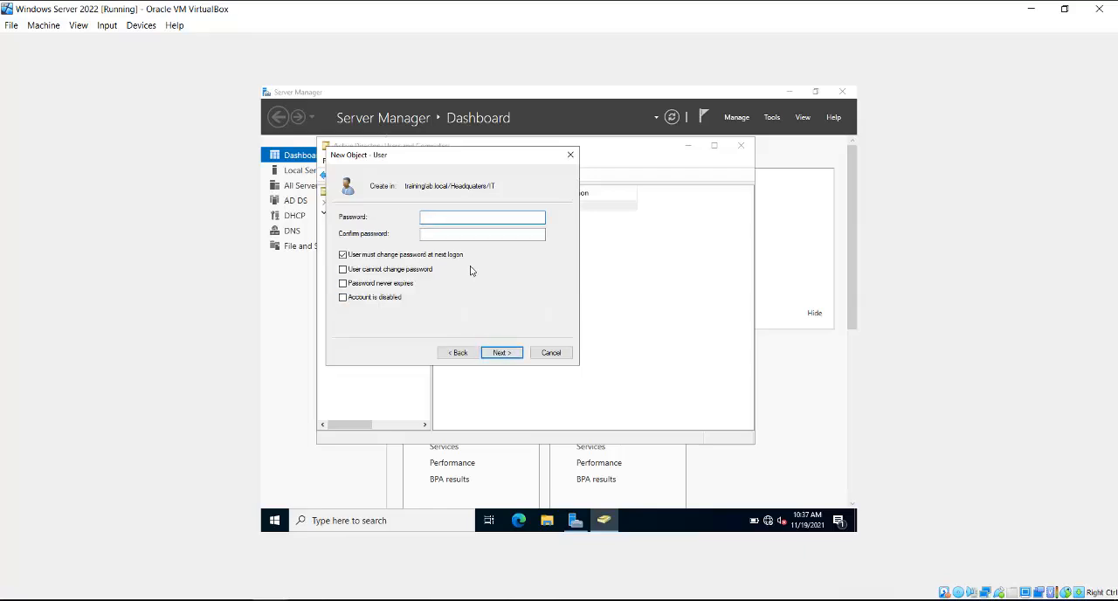
# Step: Enter and confirm the account password for Tech User 2, keeping the required change at next logon, and finish creating the user
pyautogui.write('••••••••')
pyautogui.press('Tab')
pyautogui.write('••••••••')
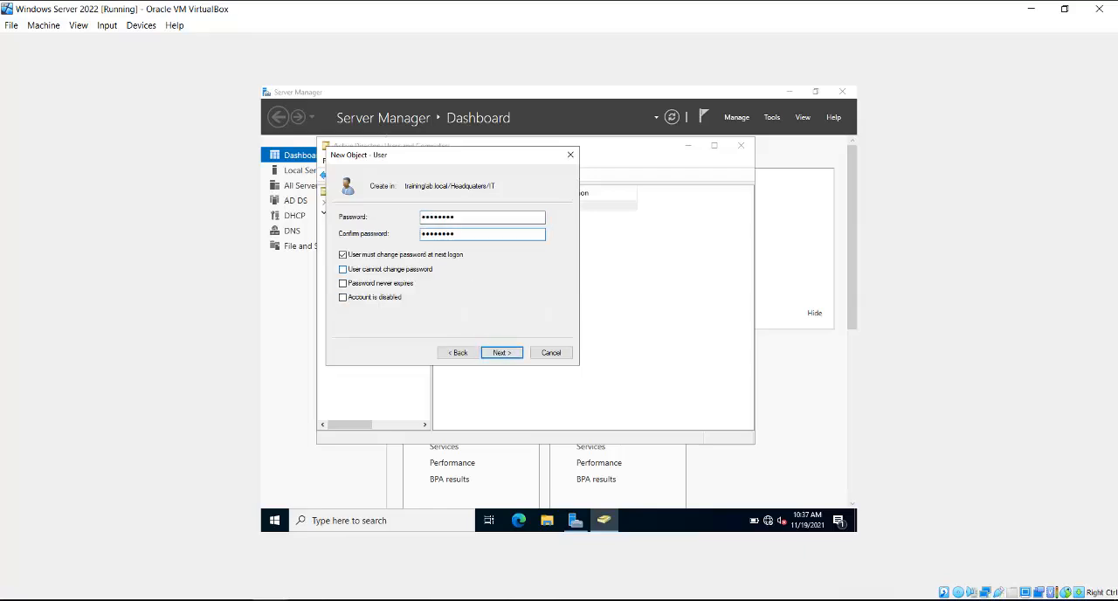
pyautogui.press('Return')
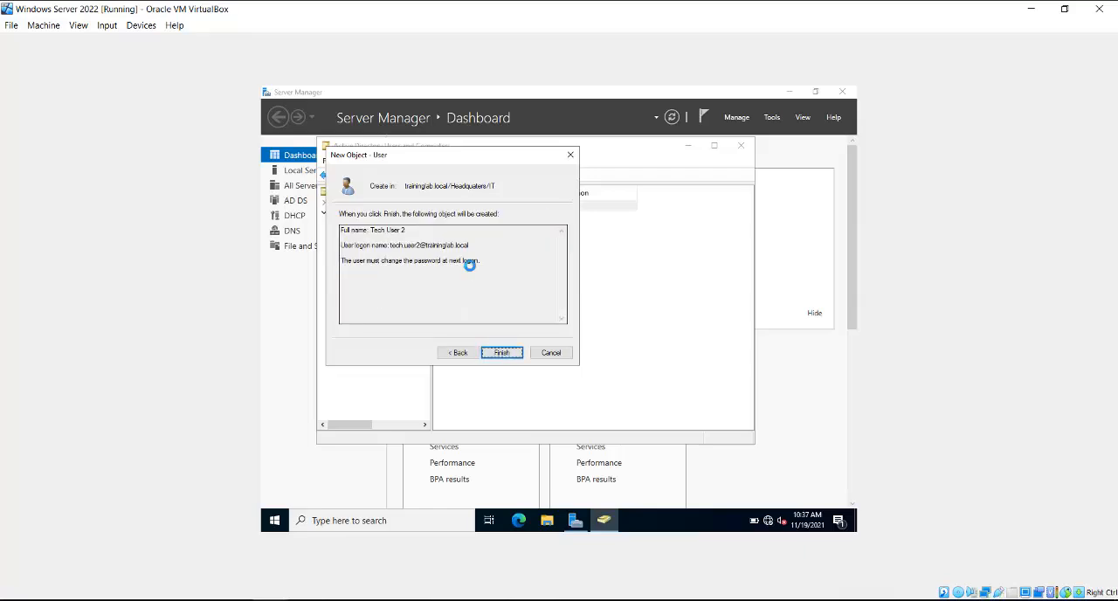
pyautogui.press('Return')
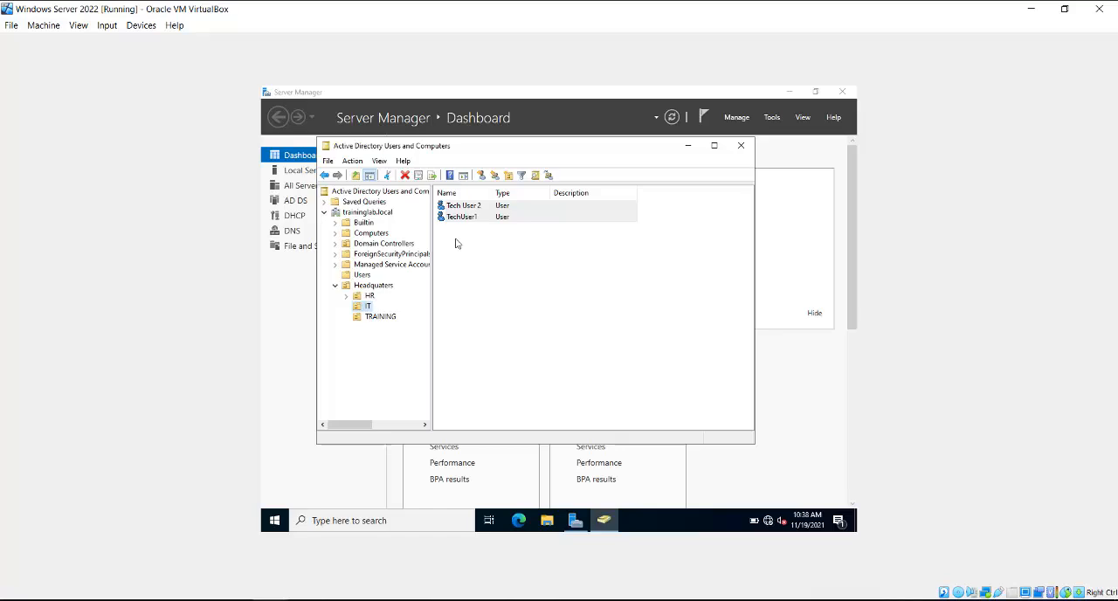
# Step: Create a global security group named Programmers in the IT organizational unit
pyautogui.rightClick(455, 244)
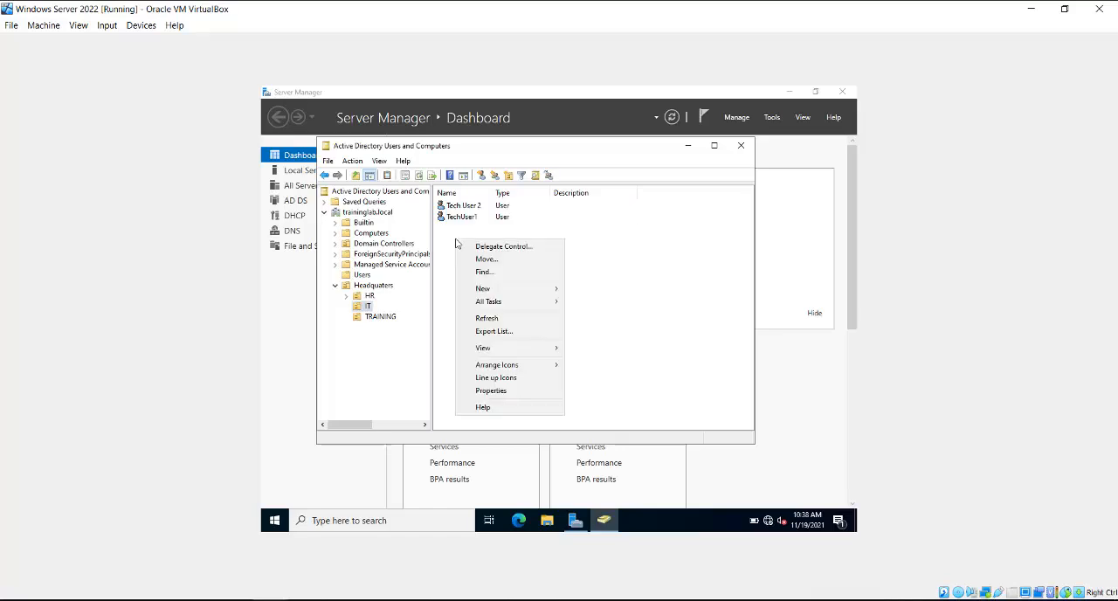
pyautogui.moveTo(487, 288)
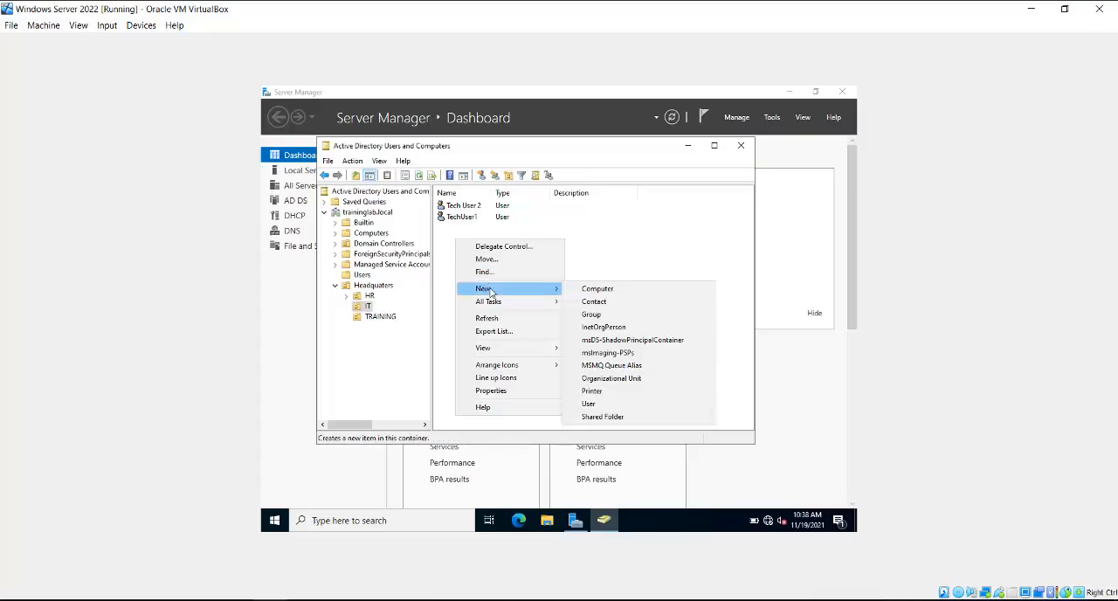
pyautogui.click(606, 318)
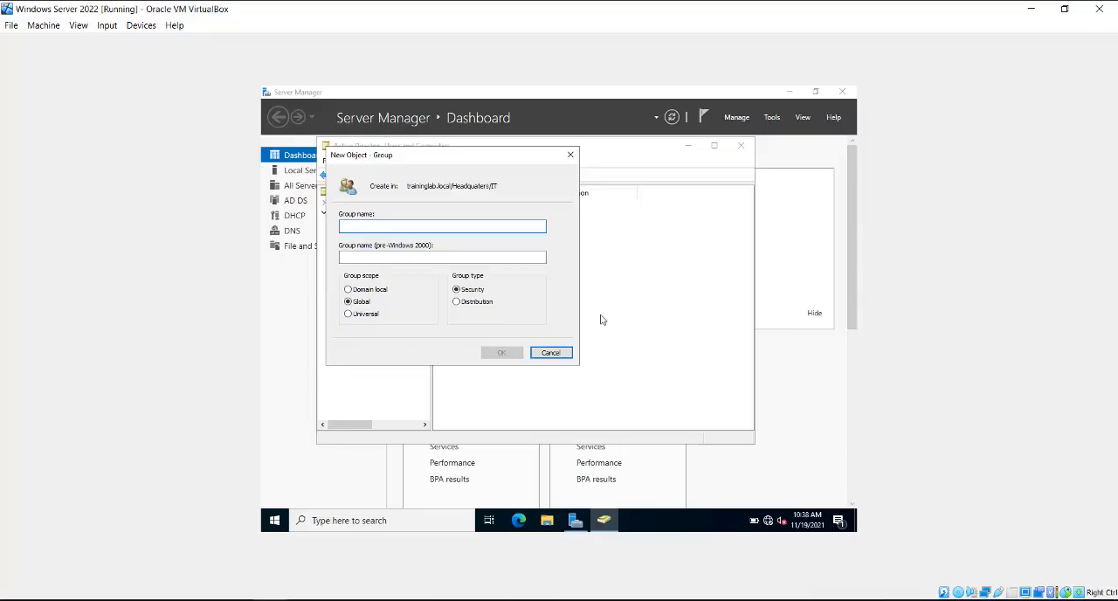
pyautogui.write('Programmer')
pyautogui.press('Tab')
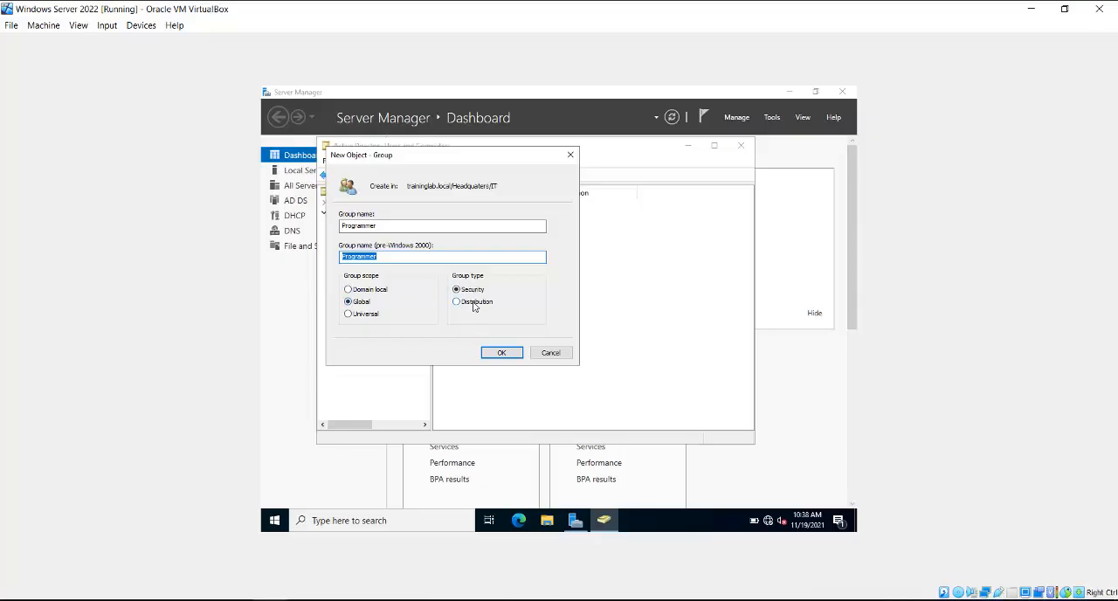
pyautogui.click(403, 227)
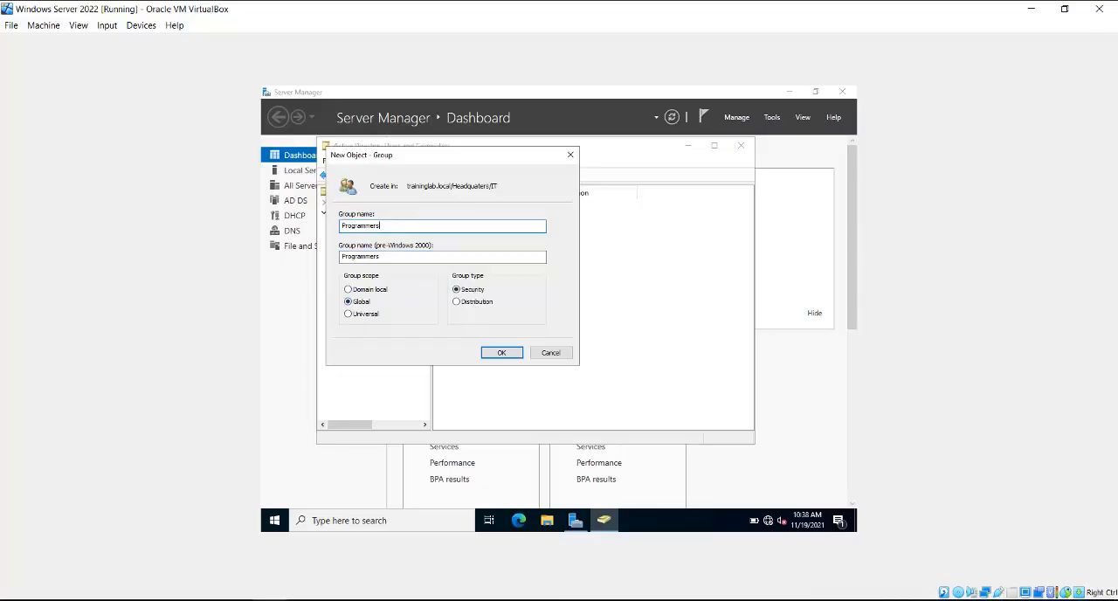
pyautogui.click(501, 353)
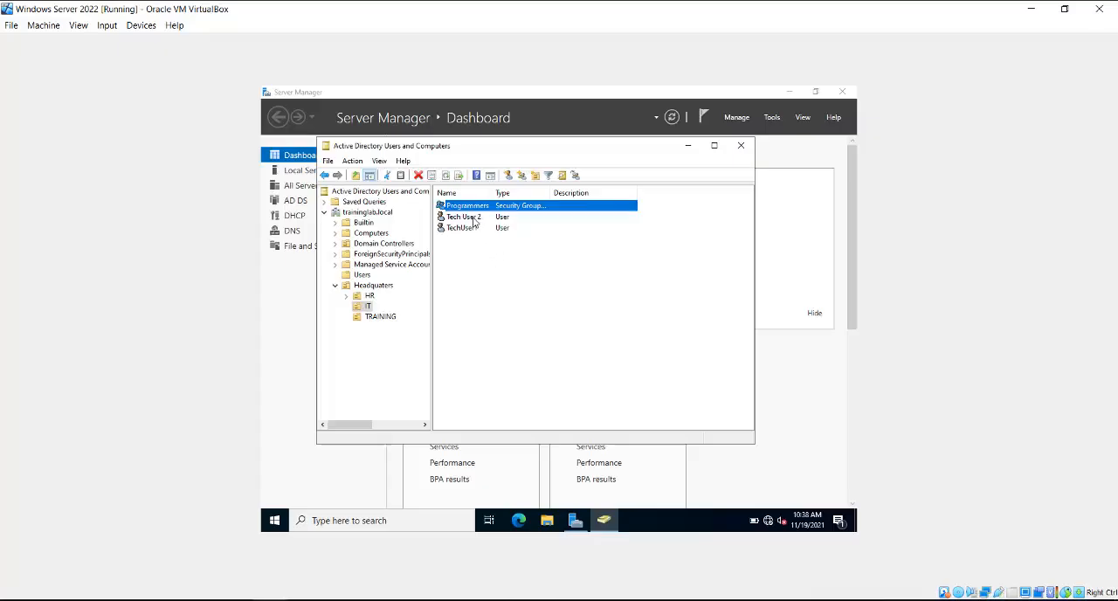
# Step: Create another global security group named NetworkingTeam in the IT organizational unit
pyautogui.rightClick(470, 274)
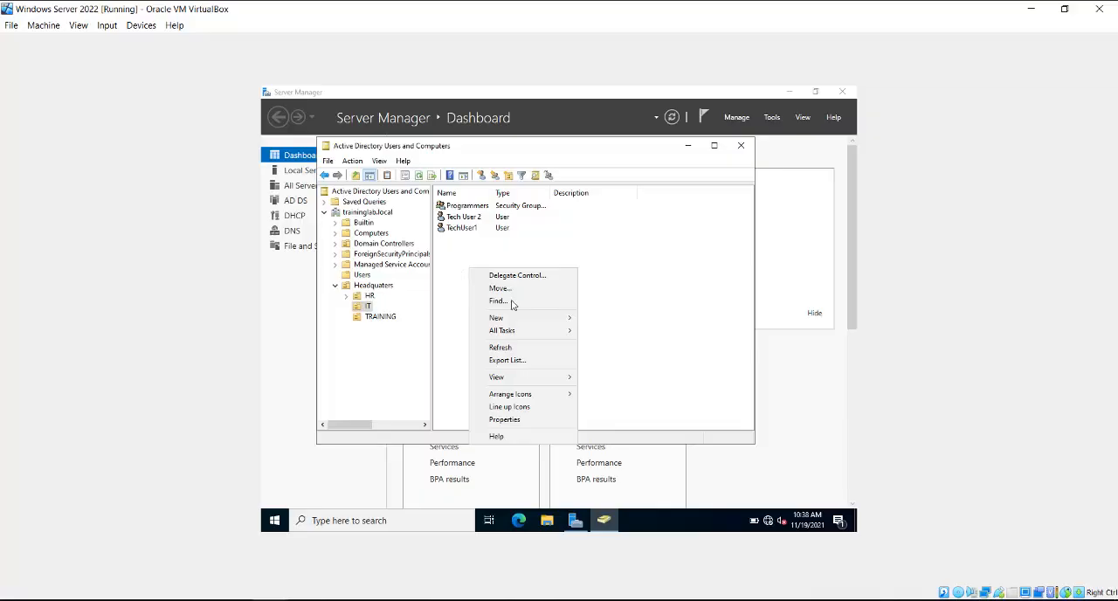
pyautogui.moveTo(524, 318)
pyautogui.click(601, 347)
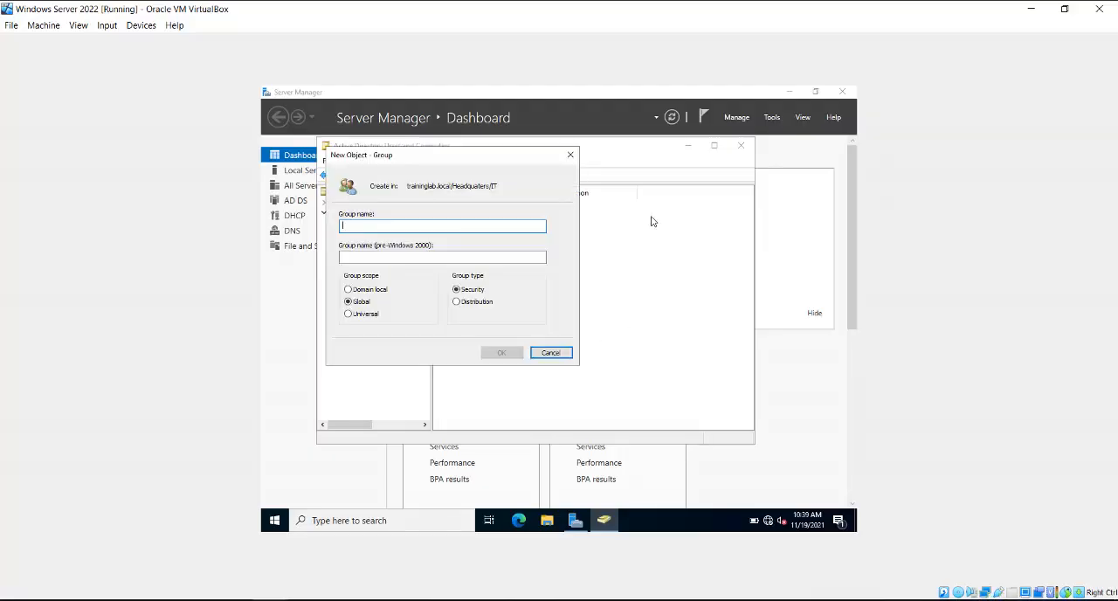
pyautogui.write('NetworkingTeam')
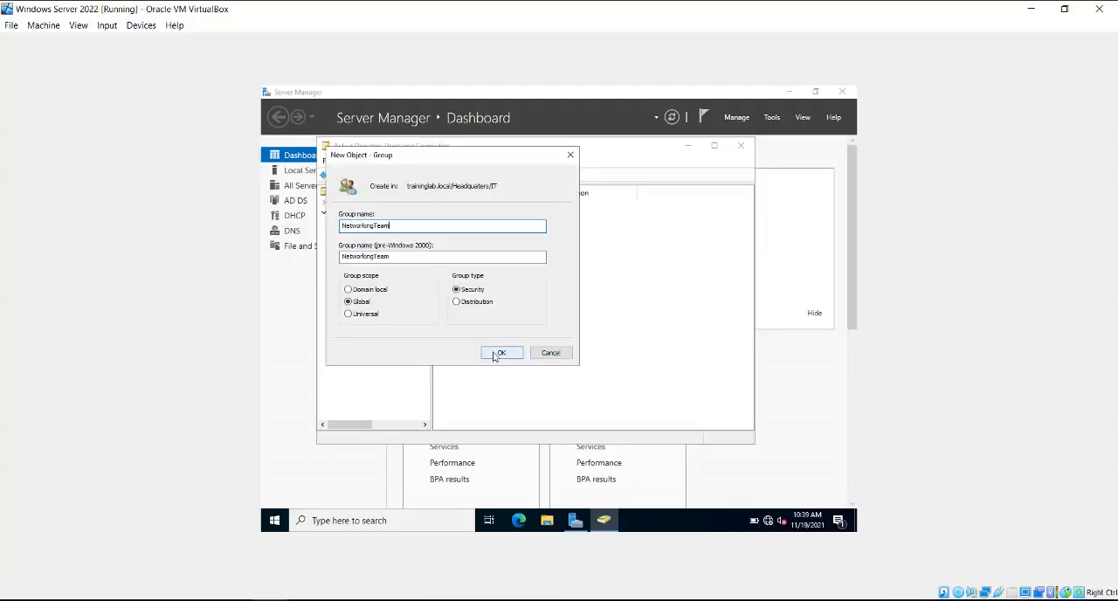
pyautogui.click(500, 353)
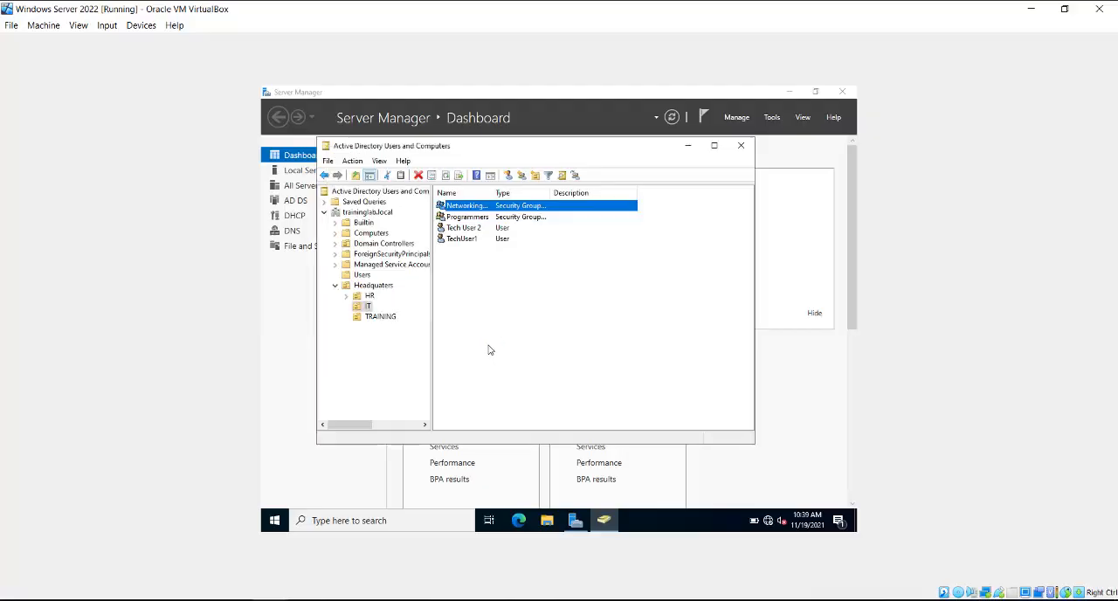
# Step: Add the Tech User 2 account to the NetworkingTeam group and dismiss the completion notice
pyautogui.click(462, 229)
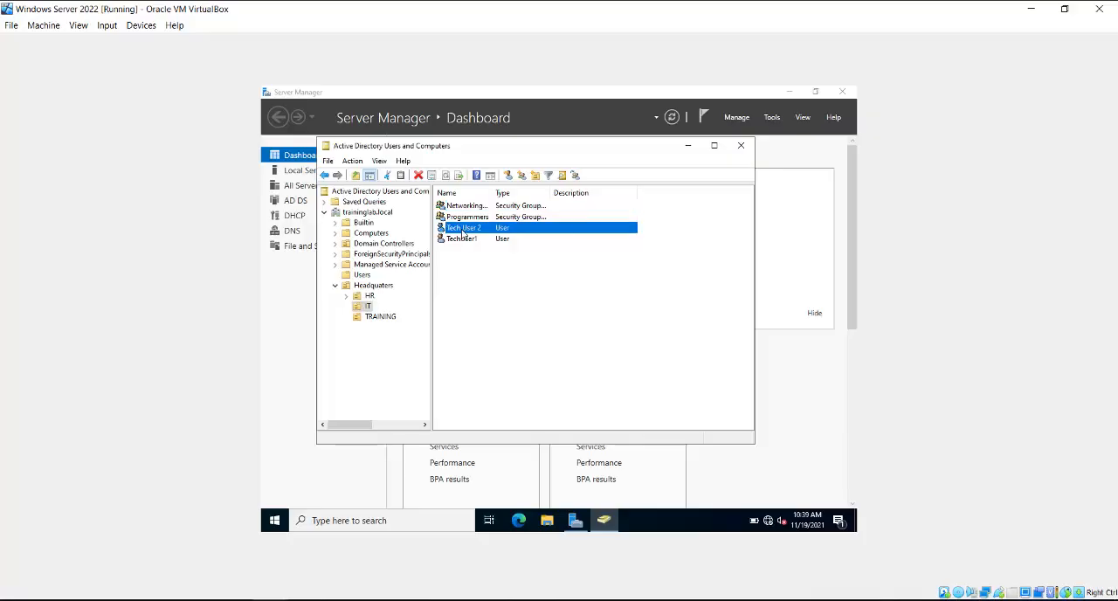
pyautogui.rightClick(462, 233)
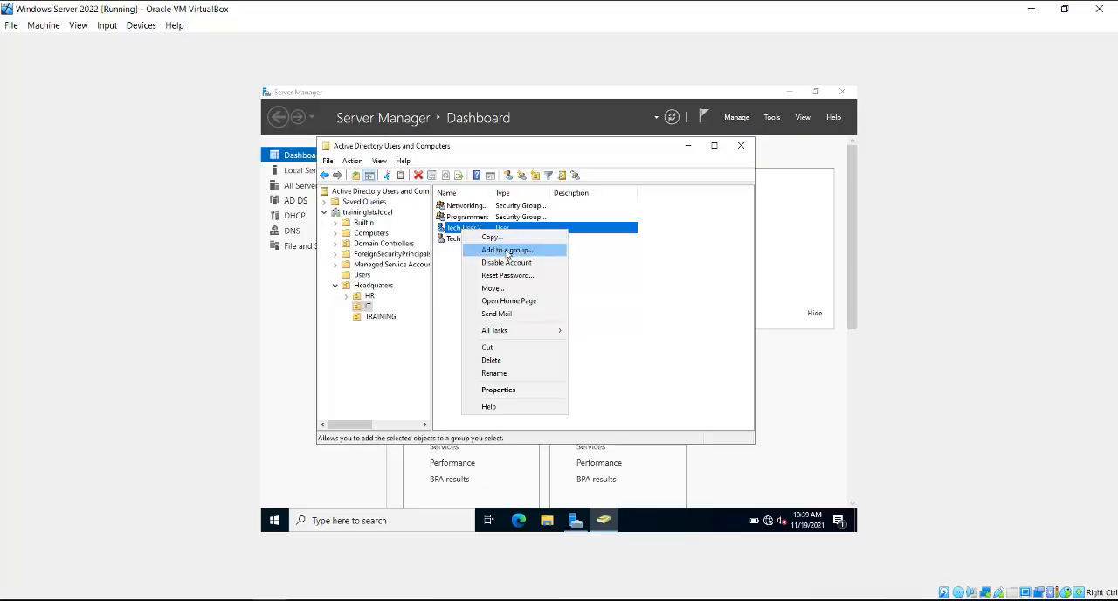
pyautogui.click(506, 251)
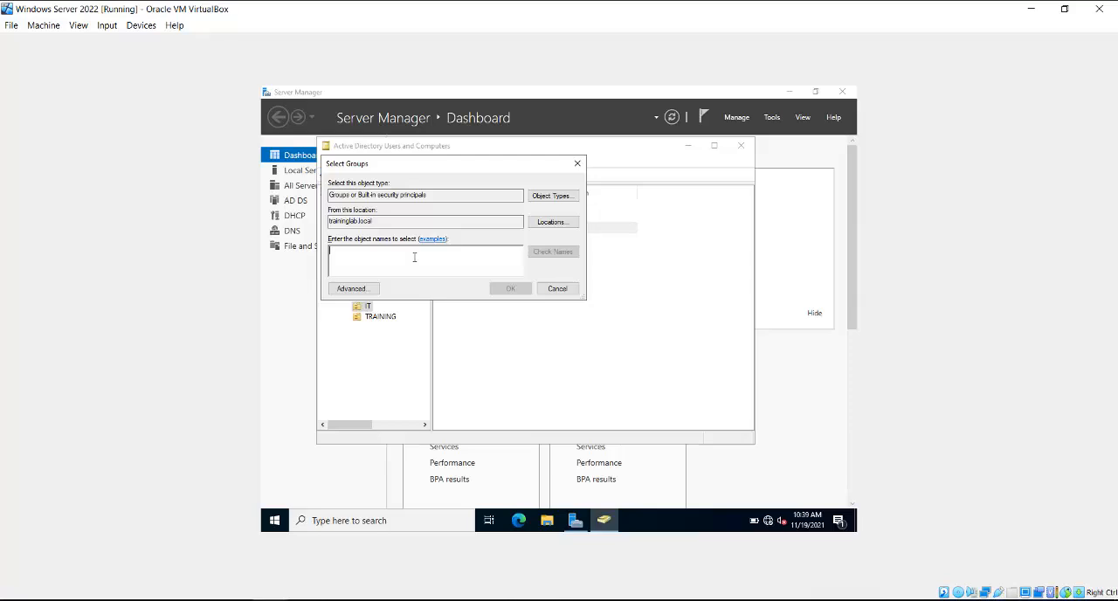
pyautogui.write('NetworkingTeam')
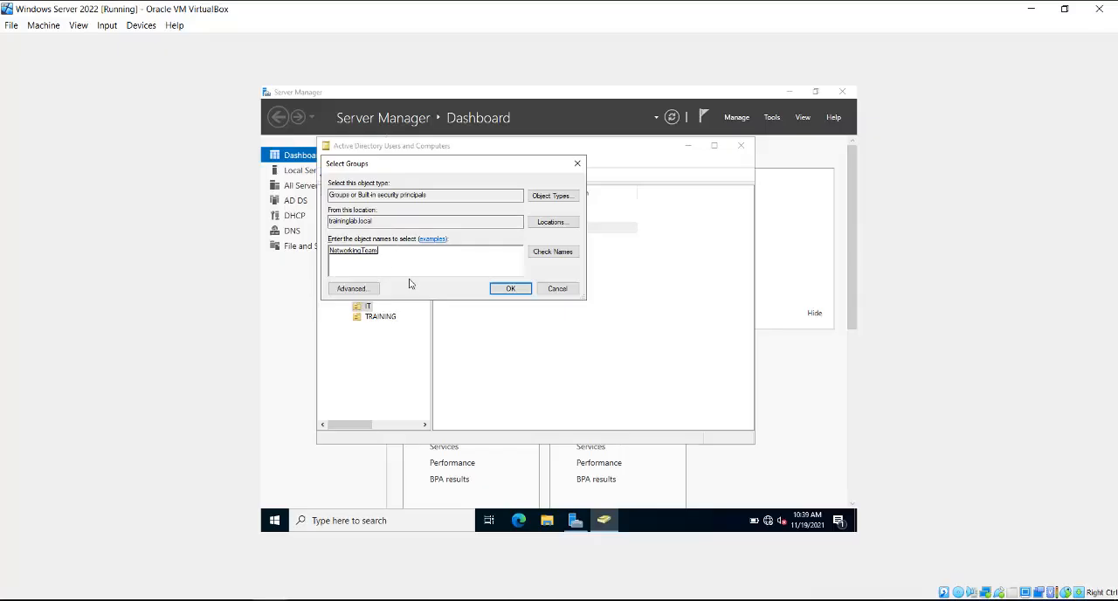
pyautogui.click(514, 290)
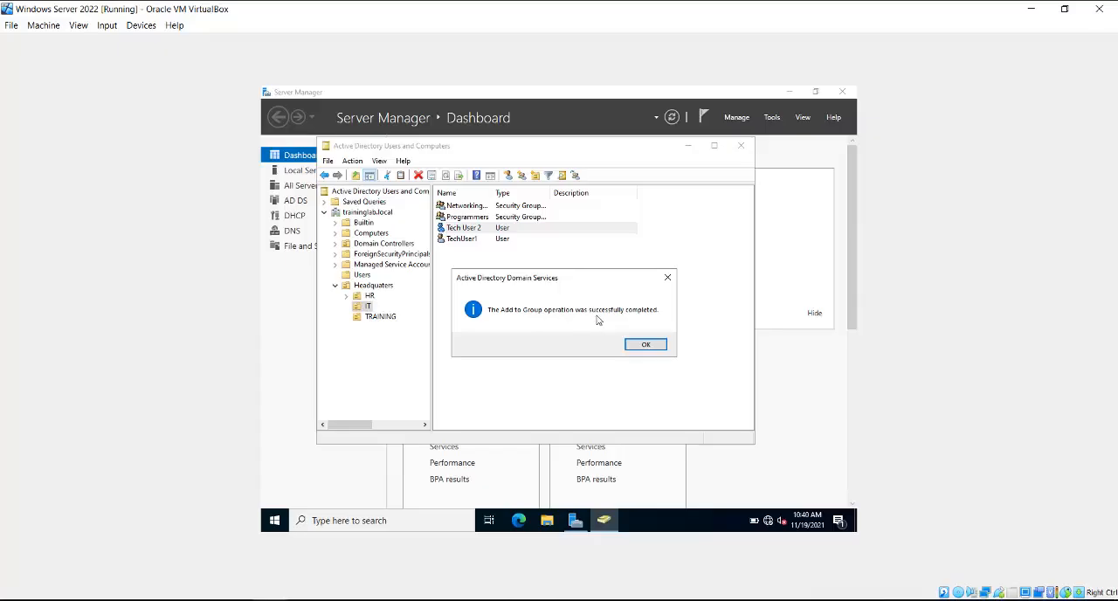
pyautogui.click(646, 344)
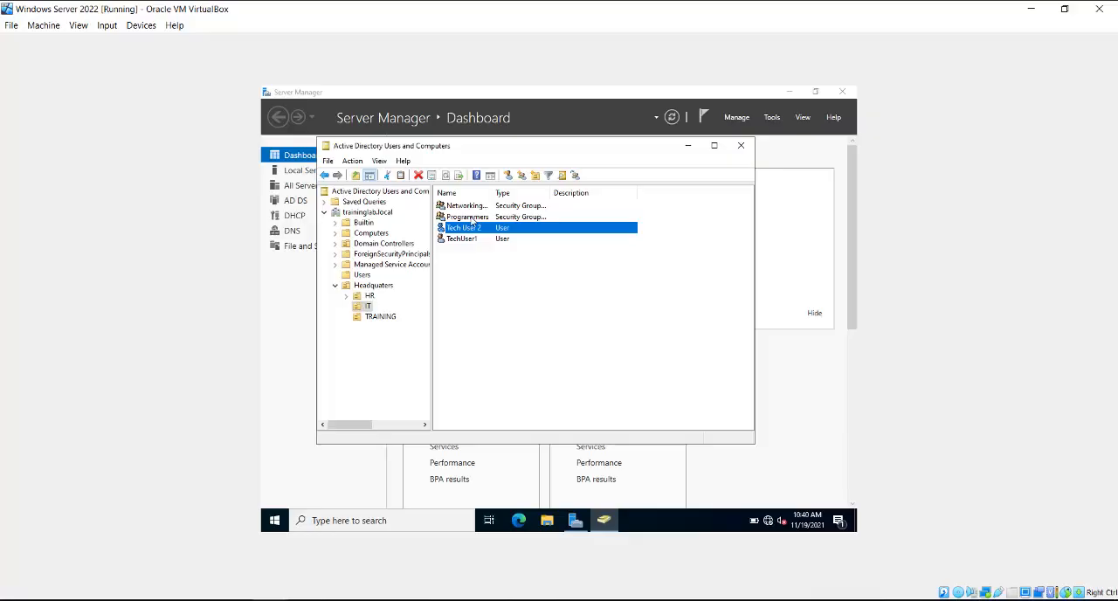
# Step: Add TechUser1 as a member in the Programmers group's properties, checking the name against the directory, and close the properties
pyautogui.rightClick(471, 219)
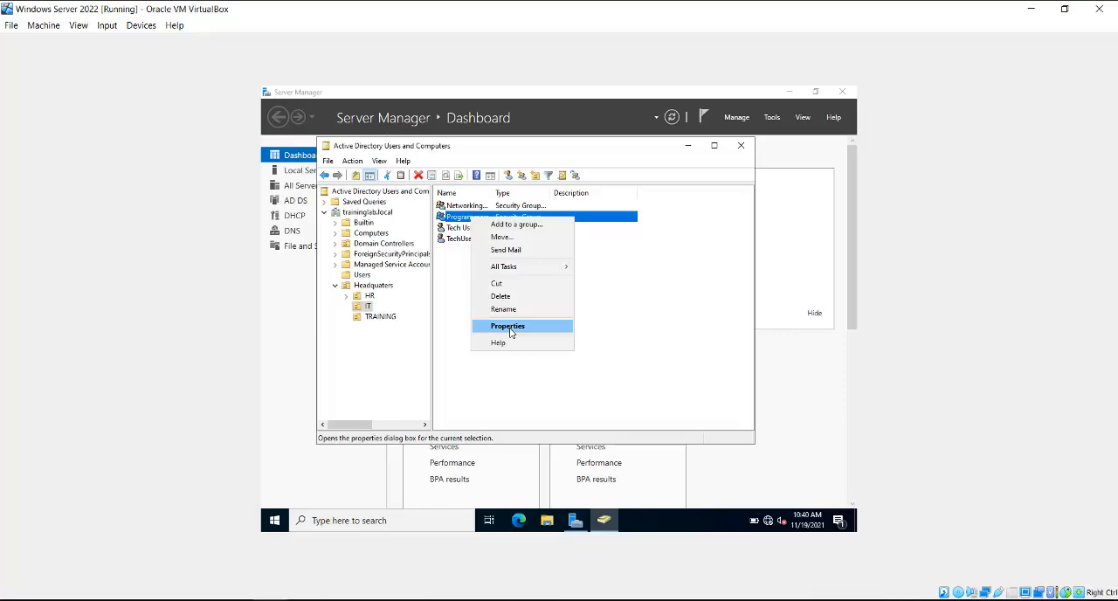
pyautogui.click(509, 326)
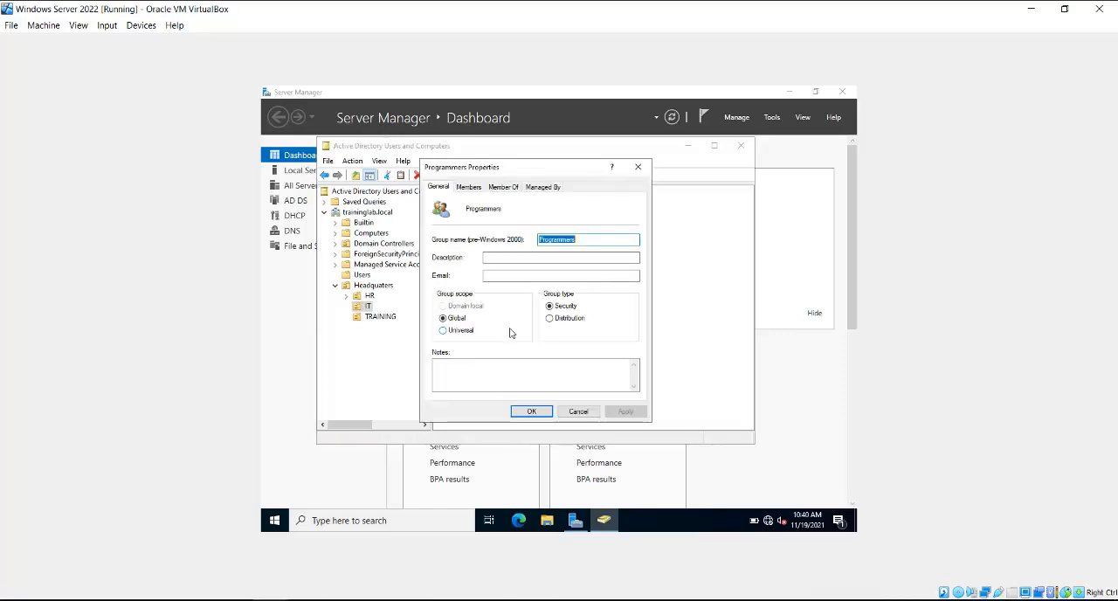
pyautogui.click(470, 188)
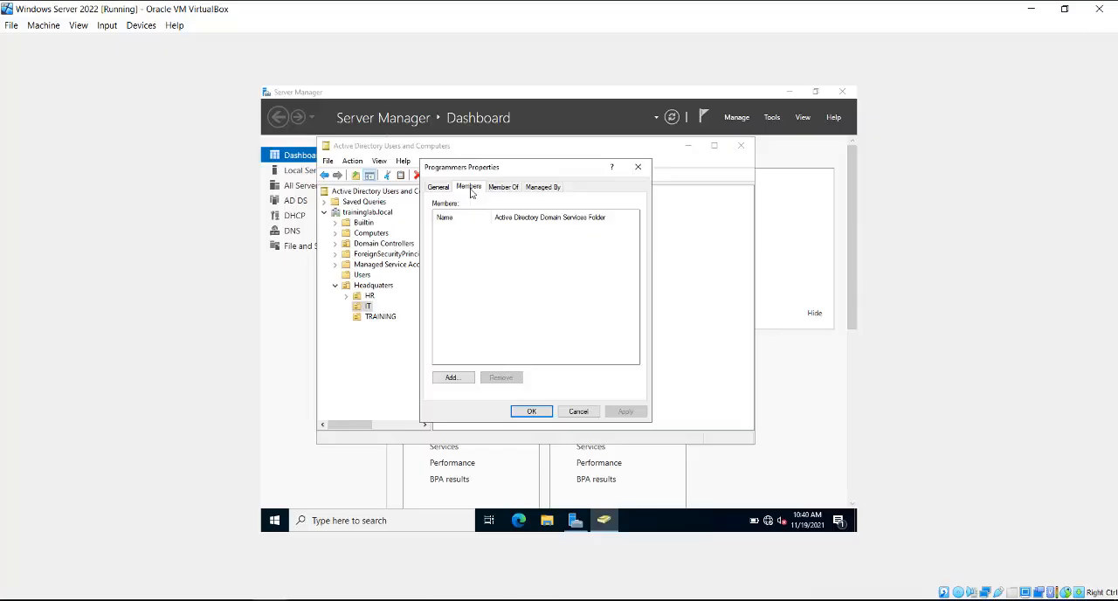
pyautogui.click(453, 377)
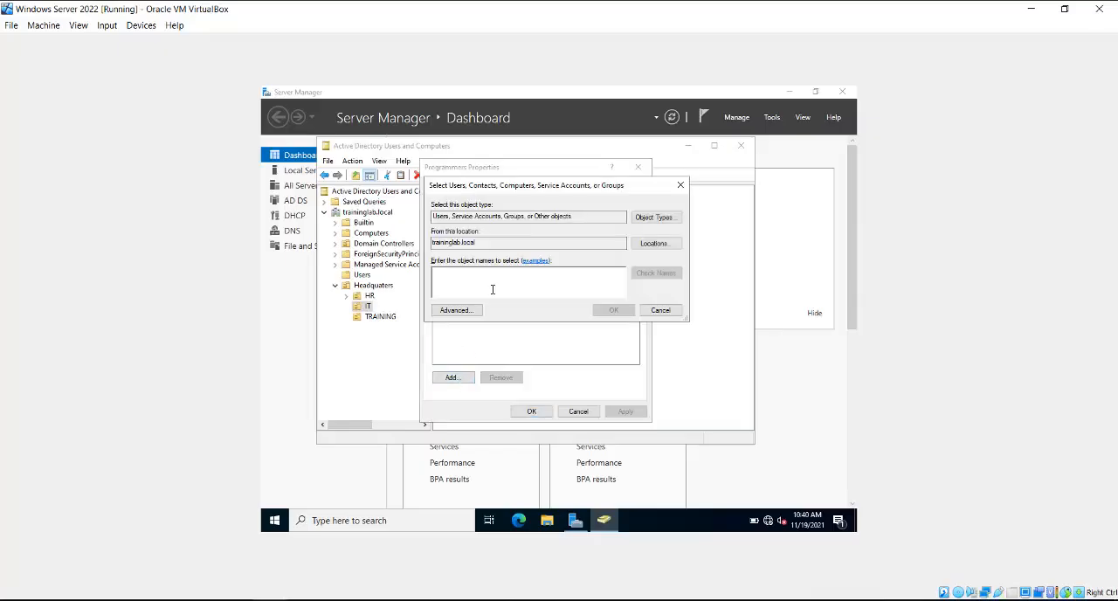
pyautogui.write('te')
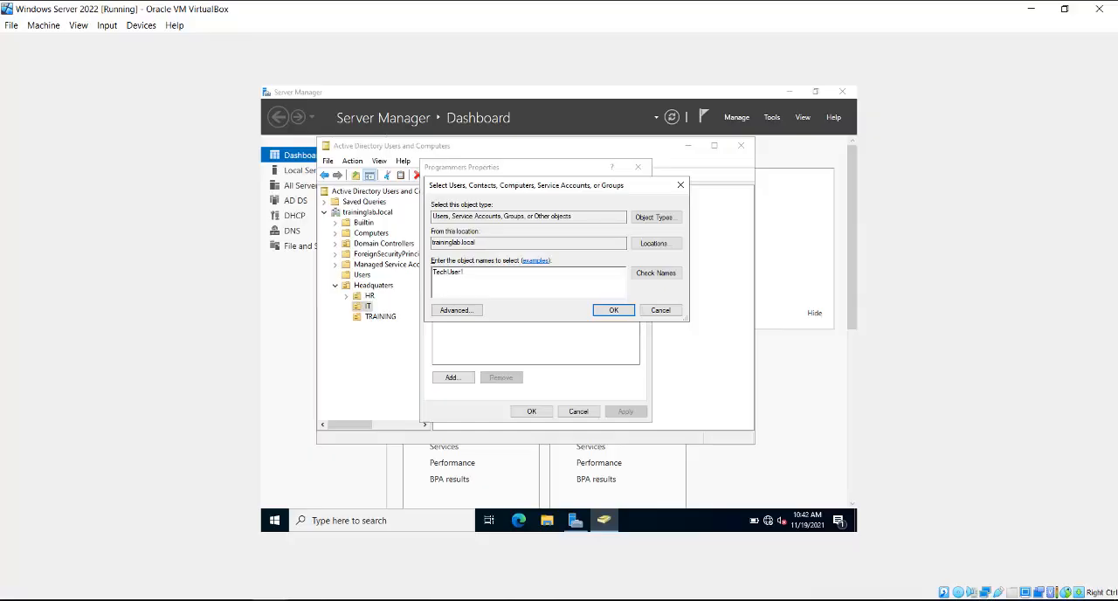
pyautogui.click(659, 277)
pyautogui.click(613, 313)
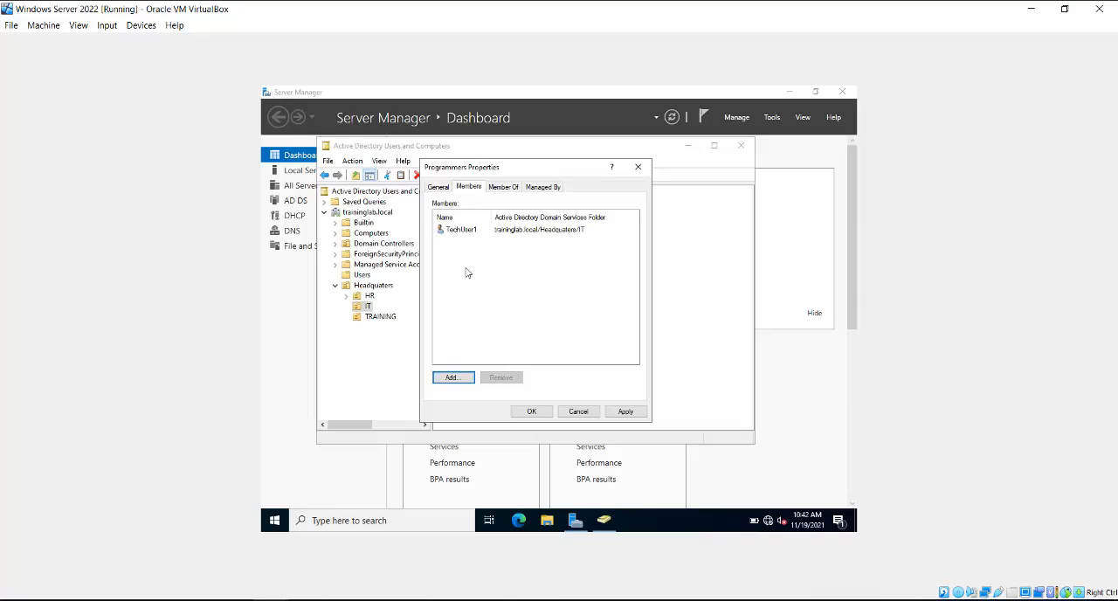
pyautogui.press('Escape')
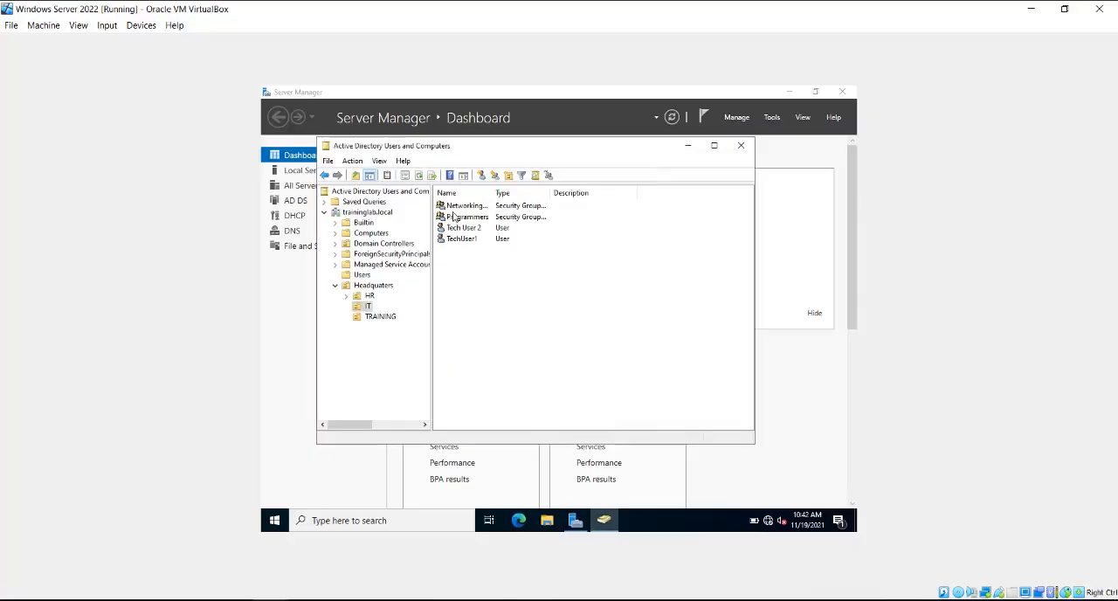